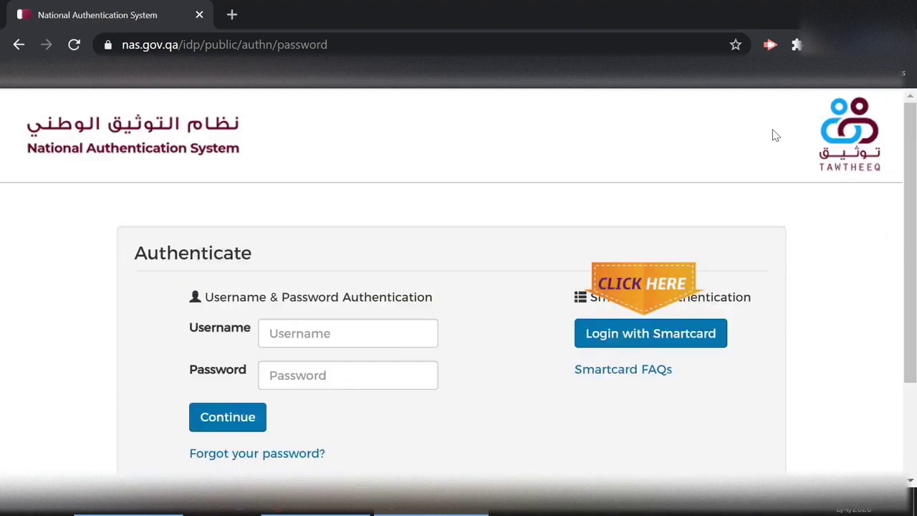
- Sign in to Tawtheeq with the e-ID smart card and its PIN, declining Chrome's offer to save it
scroll(775, 135, "down", 2)
scroll(775, 136, "up", 1)
scroll(775, 136, "up", 1)
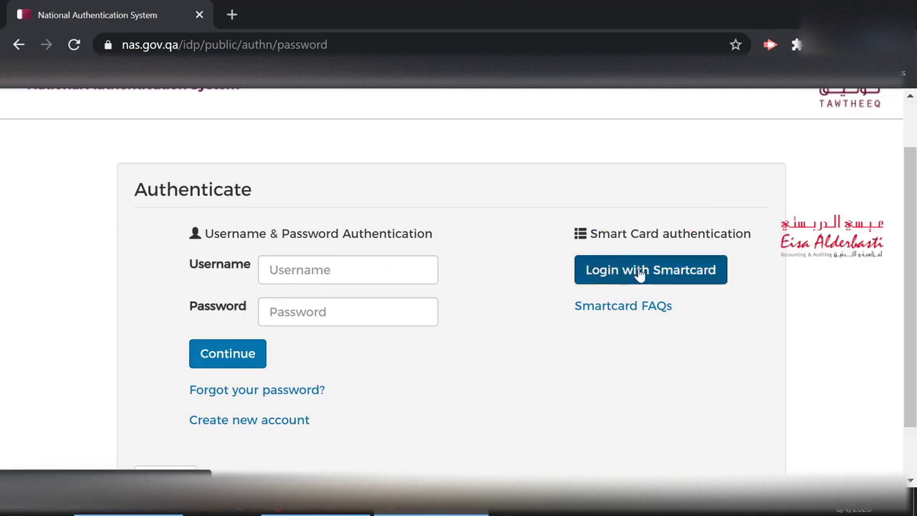
left_click(640, 276)
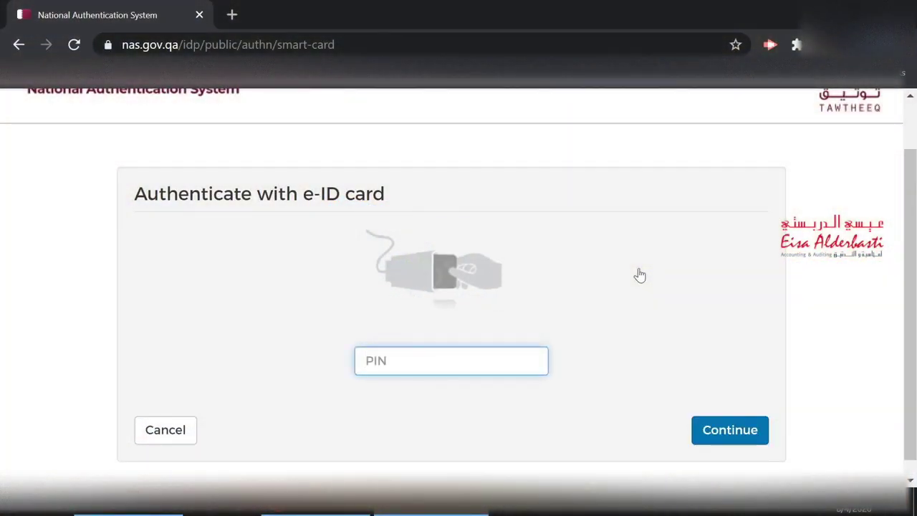
type("1111")
left_click(736, 434)
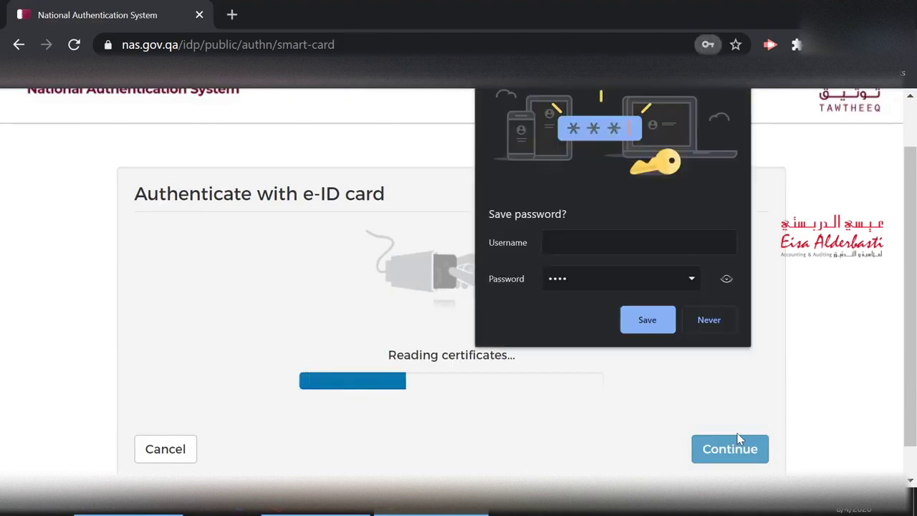
left_click(706, 321)
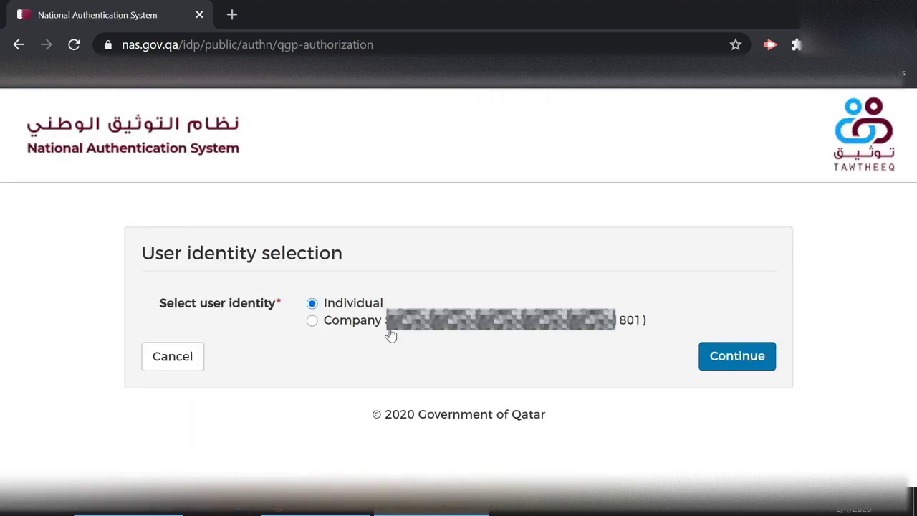
- Log in under the Company identity and scroll the Login As taxpayer list
left_click(312, 322)
left_click(729, 359)
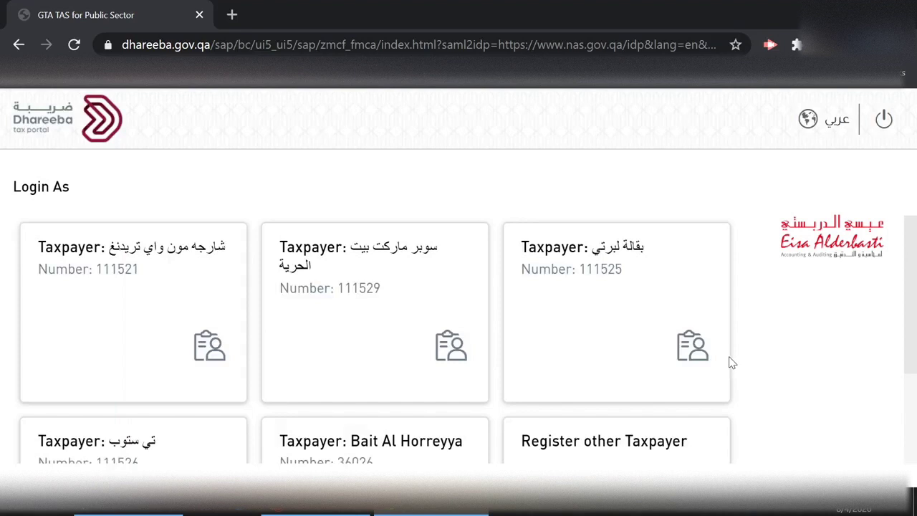
mouse_move(915, 238)
left_mouse_down()
mouse_move(903, 366)
mouse_move(903, 236)
left_mouse_up()
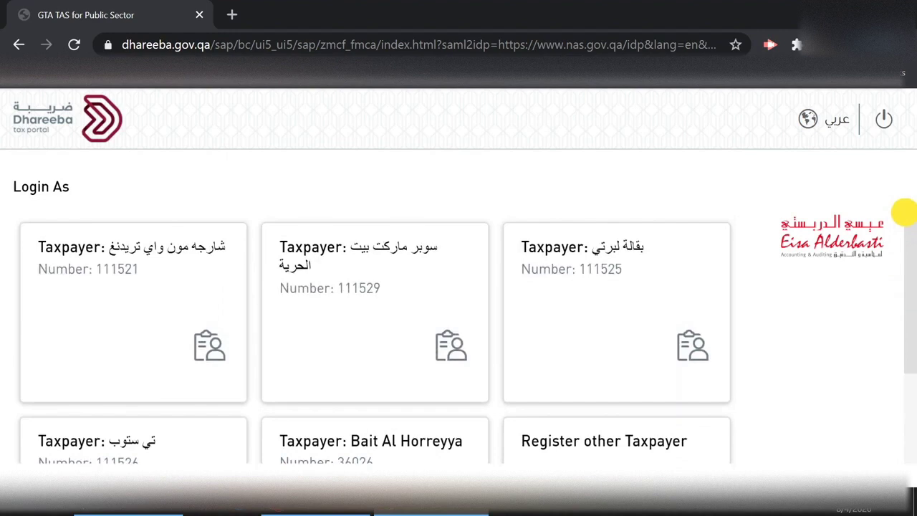
- Enter as the first listed taxpayer, choose Self Registration, and start the form from its instructions
left_click(128, 305)
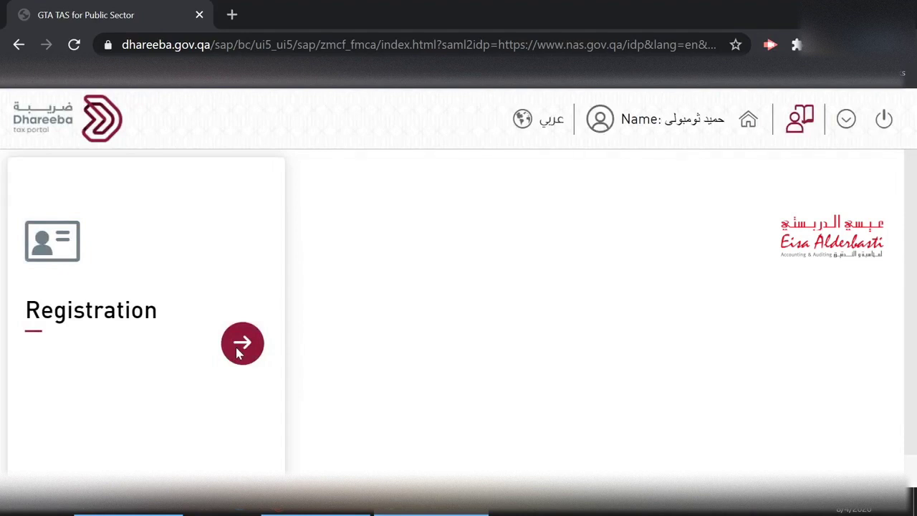
left_click(80, 320)
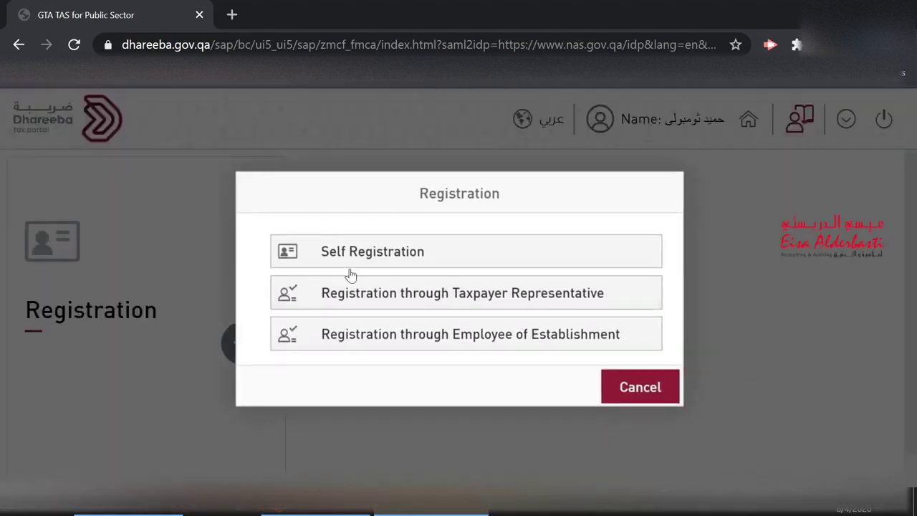
left_click(359, 260)
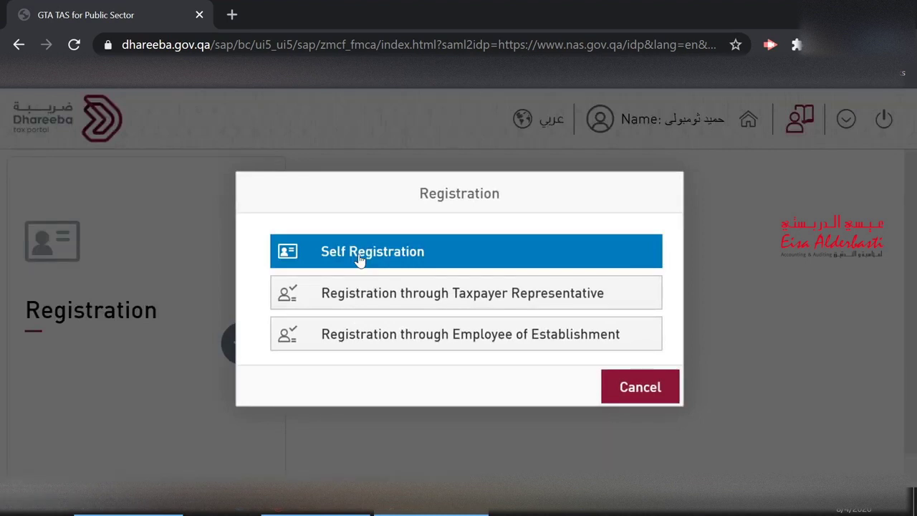
left_click(466, 262)
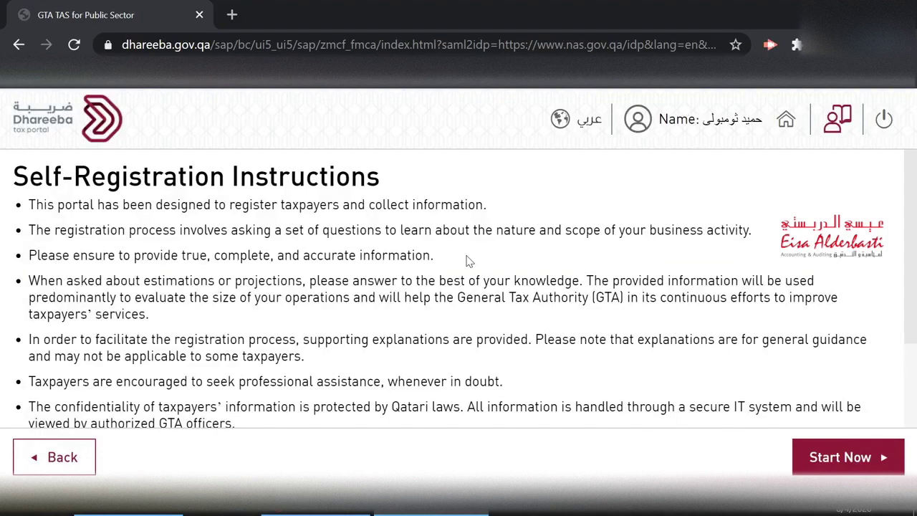
scroll(466, 261, "down", 3)
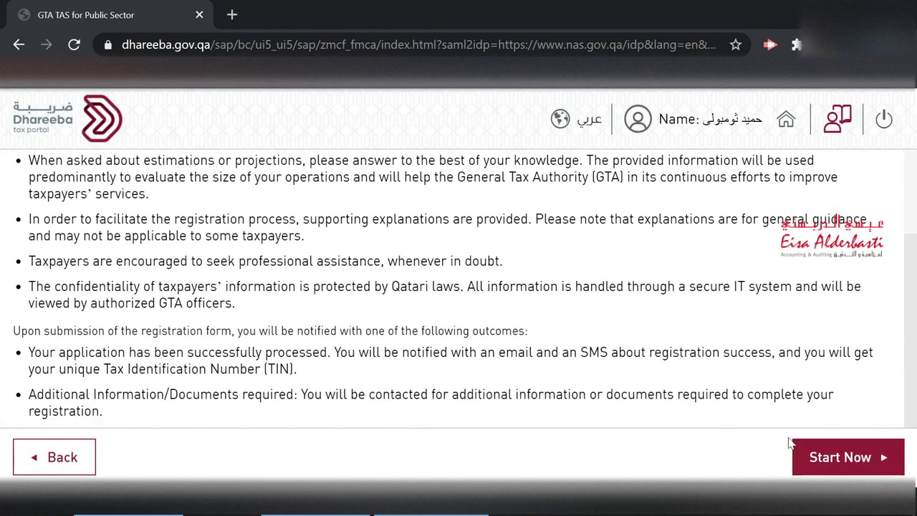
left_click(855, 456)
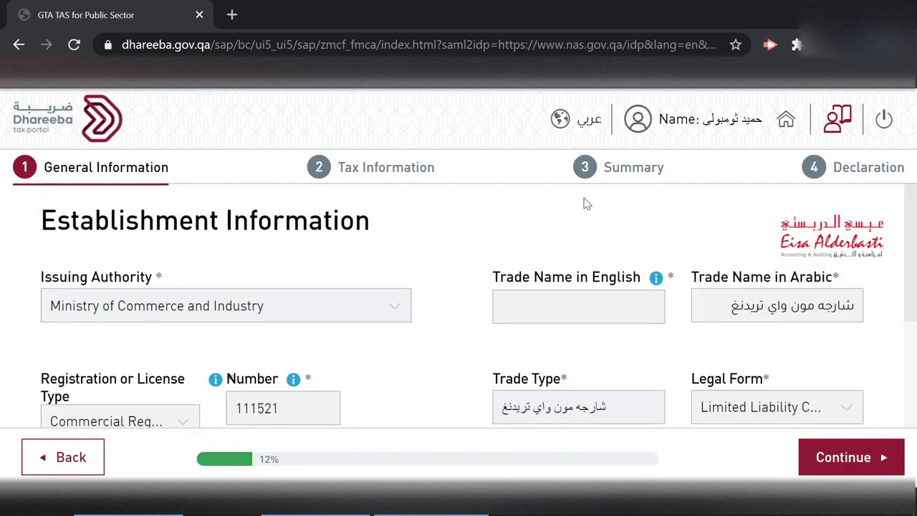
- Review the prefilled Establishment Information and continue to Business Activity Information
scroll(503, 311, "down", 3)
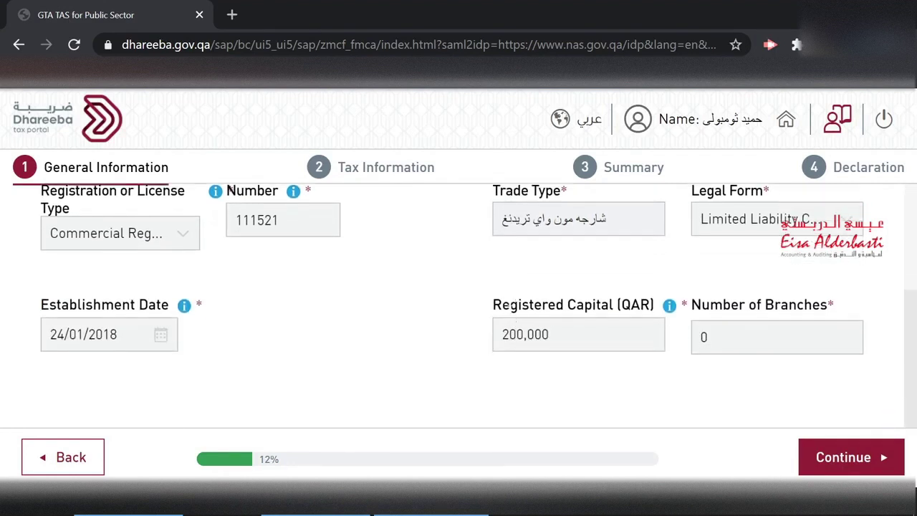
scroll(514, 317, "up", 3)
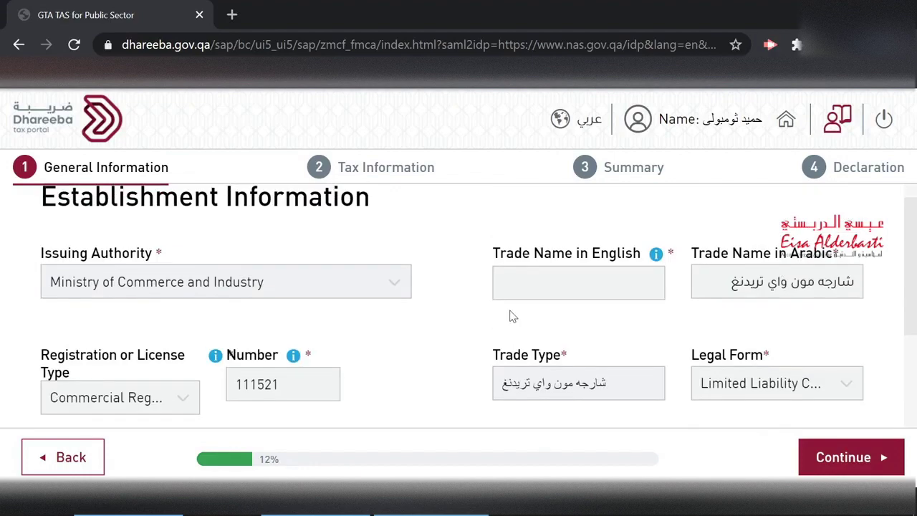
left_click(839, 456)
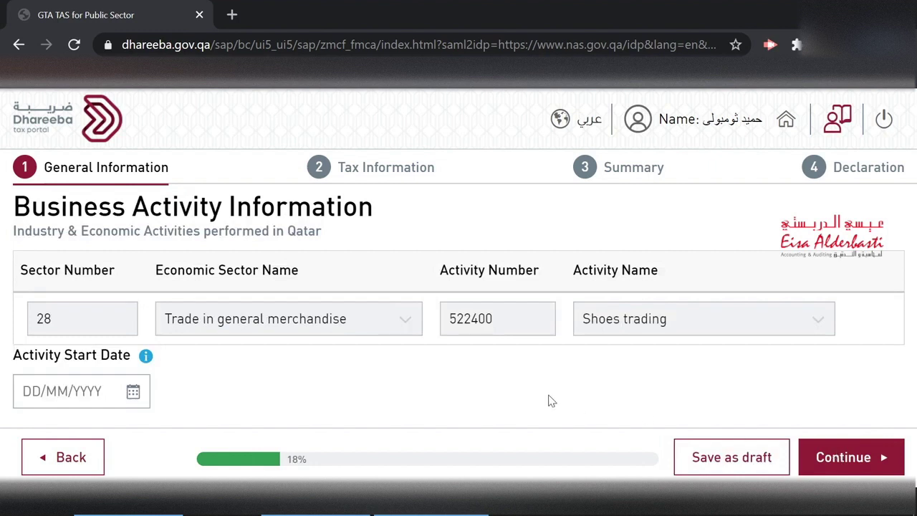
- Set Activity Start Date to 24/01/2018, save the draft, and continue to the address details
left_click(133, 392)
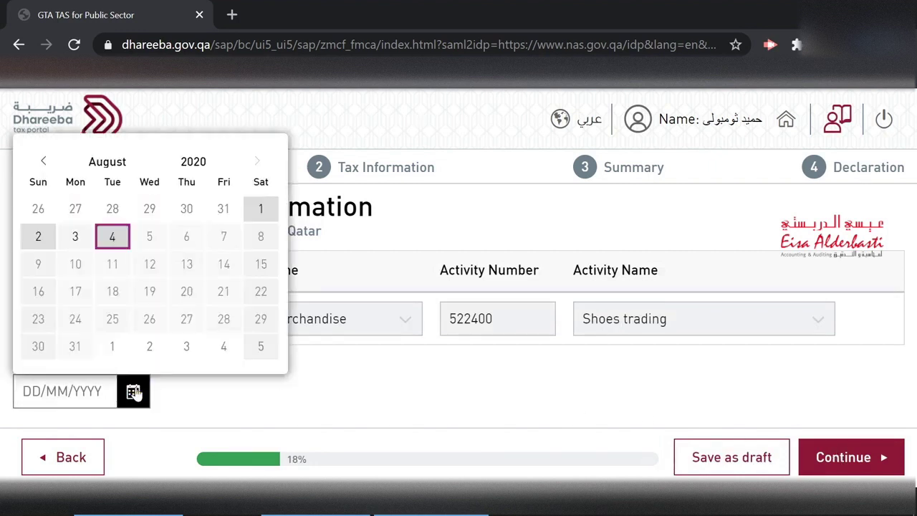
left_click(190, 156)
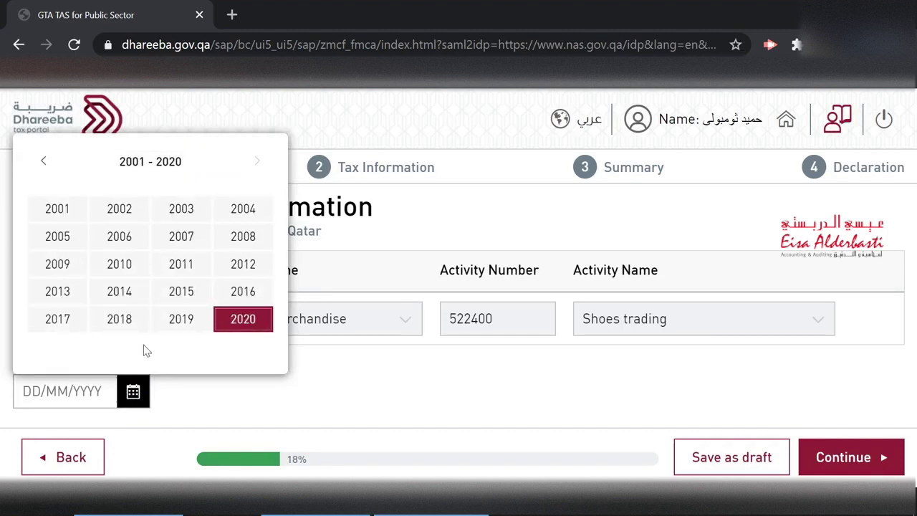
left_click(121, 320)
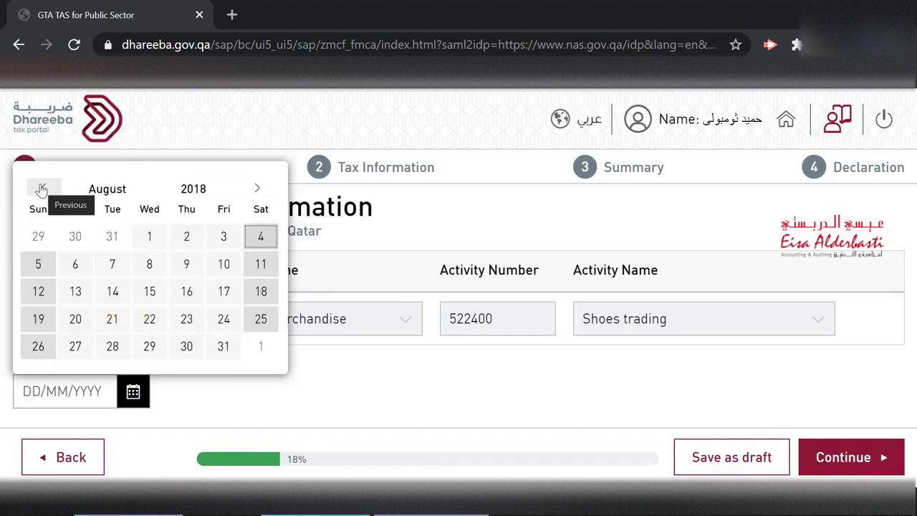
left_click(41, 188)
left_click(42, 188)
left_click(41, 188)
left_click(41, 188)
left_click(41, 188)
left_click(42, 189)
left_click(41, 188)
left_click(134, 319)
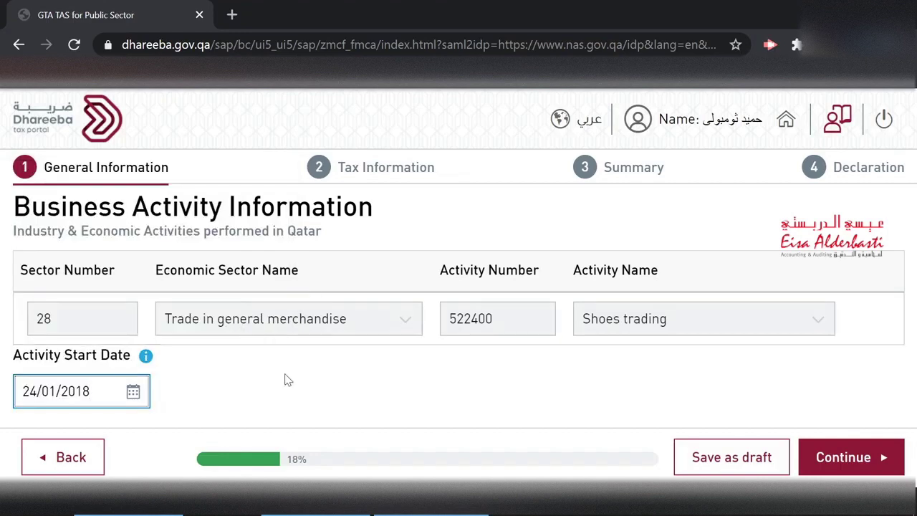
left_click(719, 456)
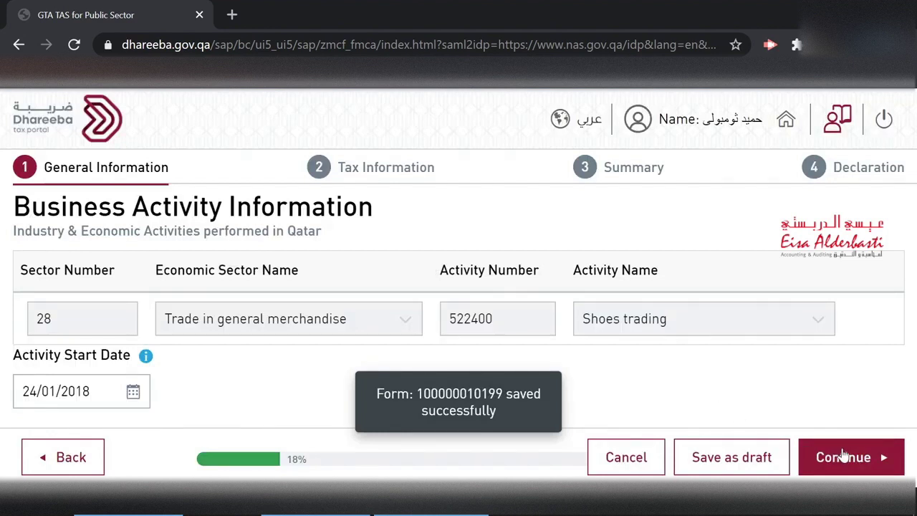
left_click(844, 456)
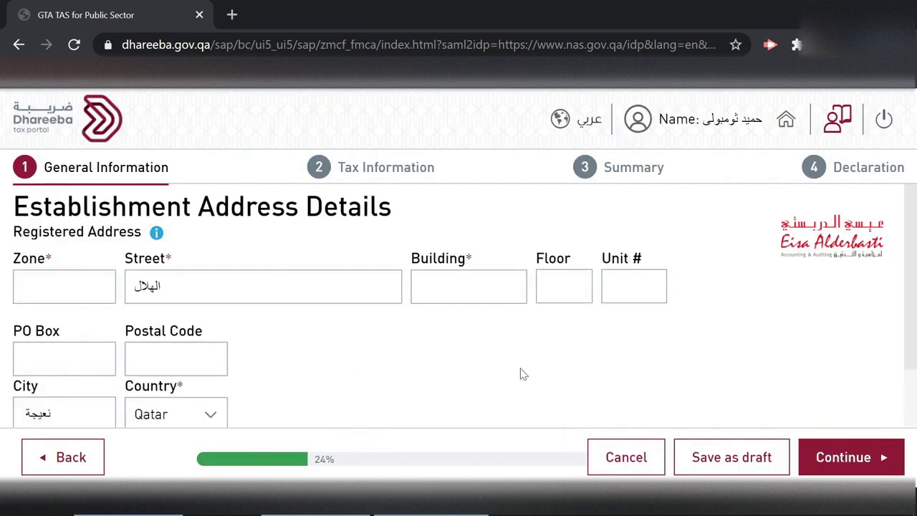
- Fill in the establishment address (zone, building, floor, unit, PO box), keeping Qatar as country
left_click(47, 286)
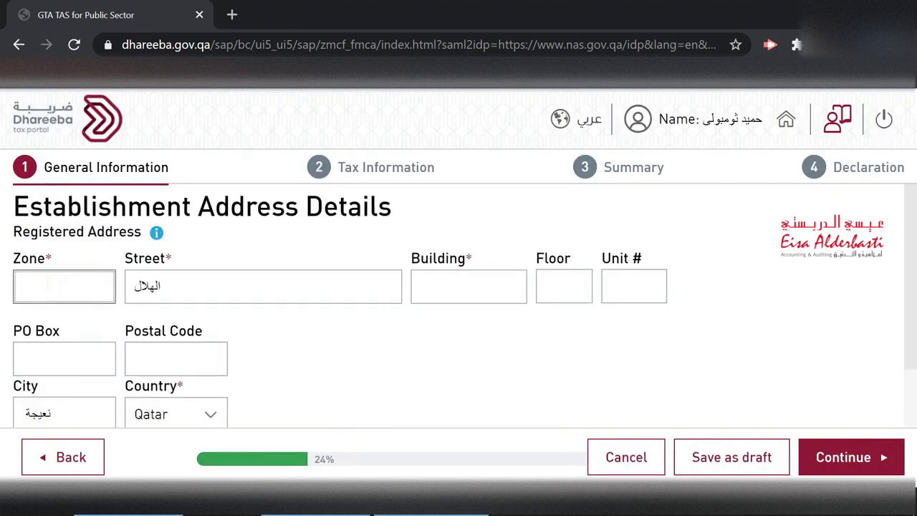
type("43")
left_click(460, 287)
type("212")
left_click(564, 287)
type("1")
left_click(633, 286)
type("4")
left_click(64, 358)
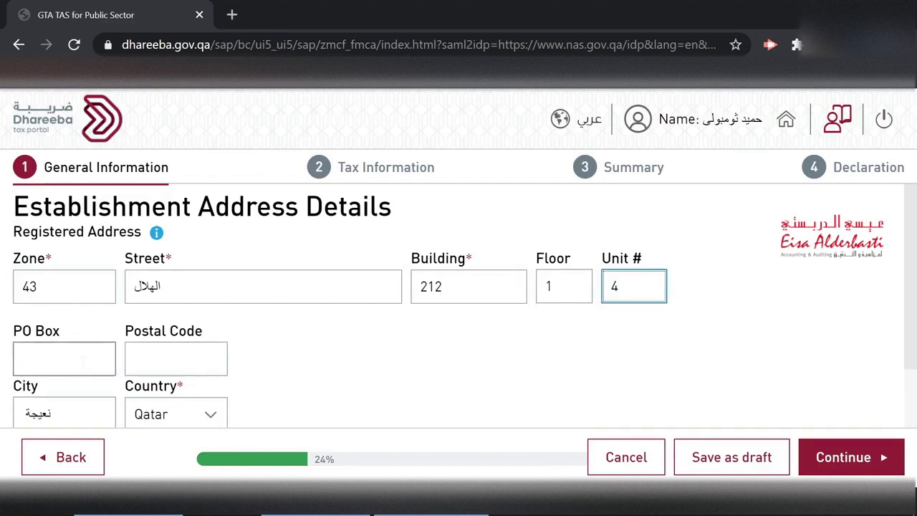
scroll(458, 301, "down", 1)
type("37400")
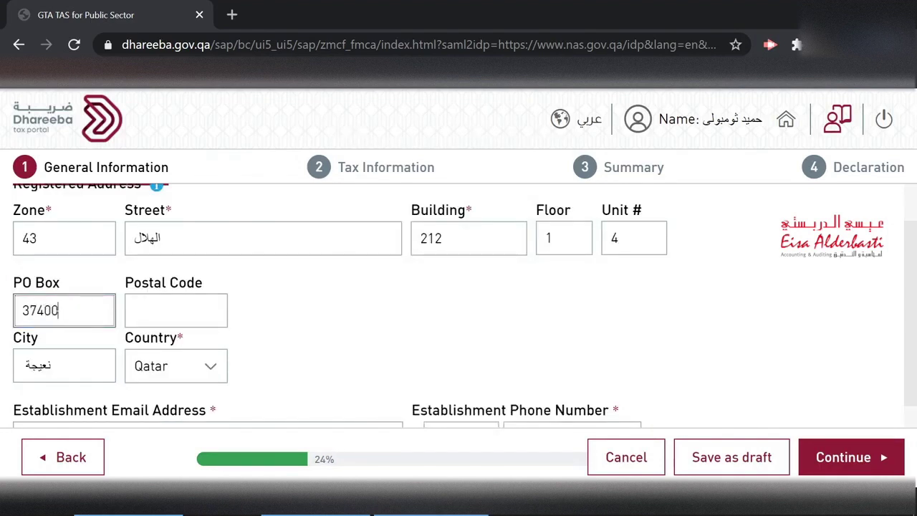
scroll(399, 344, "down", 1)
left_click(212, 337)
left_click(72, 334)
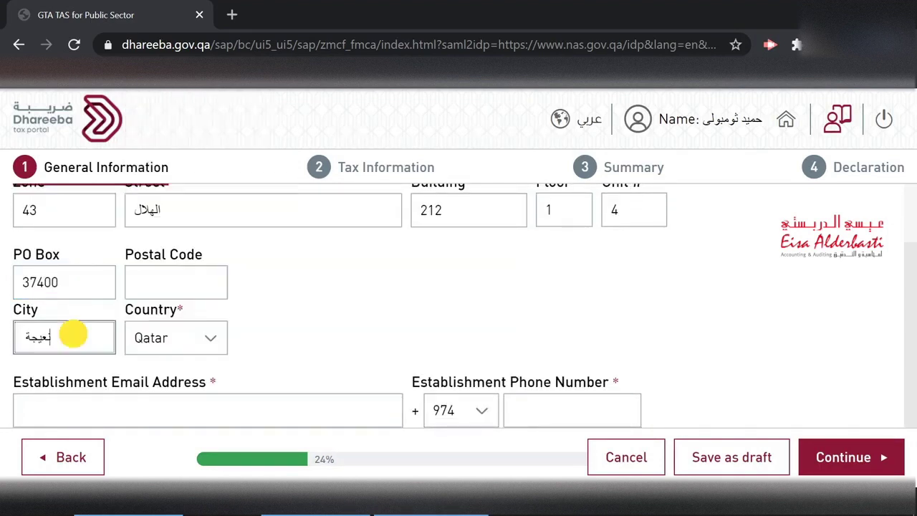
- Enter the establishment email and phone number, save the draft, and continue to Owner's Information
left_click(112, 412)
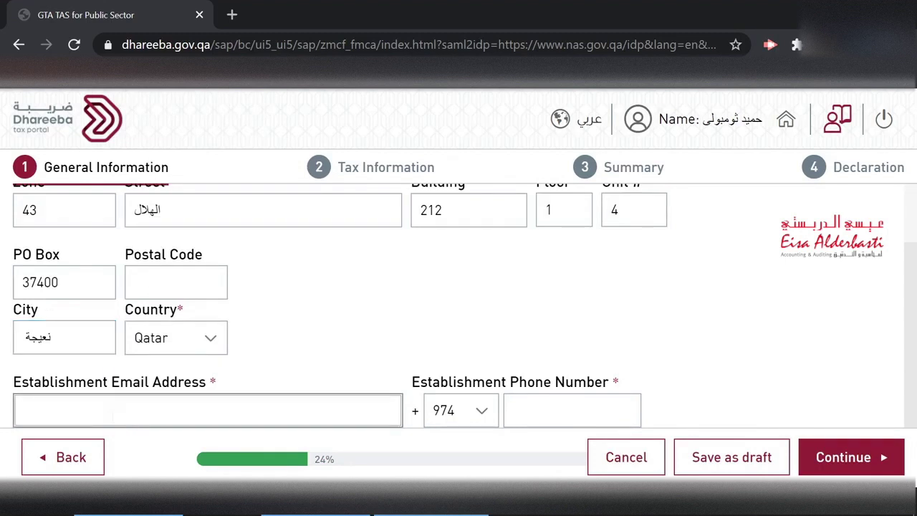
type("hameed")
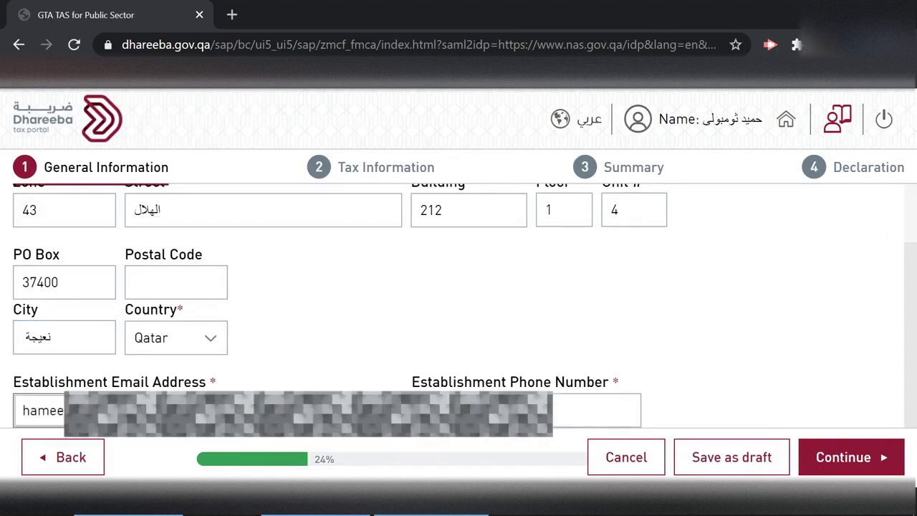
left_click(530, 410)
type("12345678")
type("1")
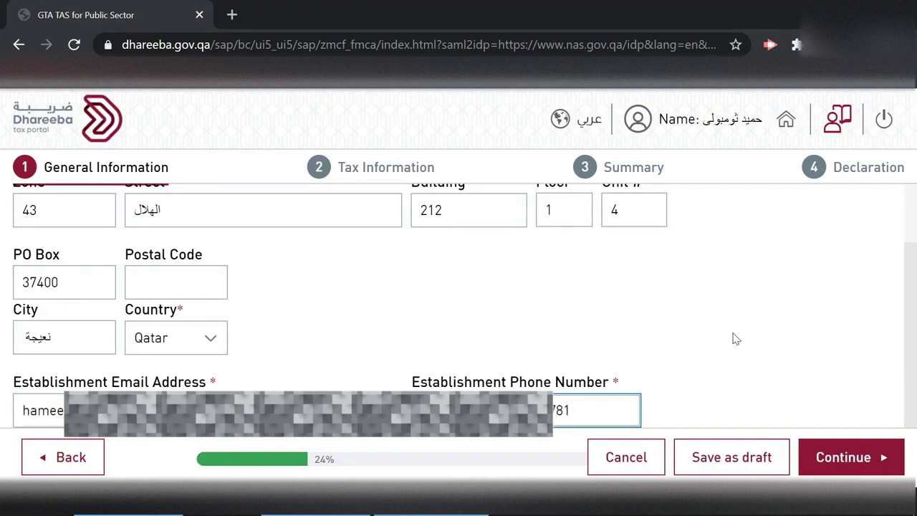
scroll(910, 326, "up", 1)
scroll(910, 326, "down", 1)
left_click(724, 458)
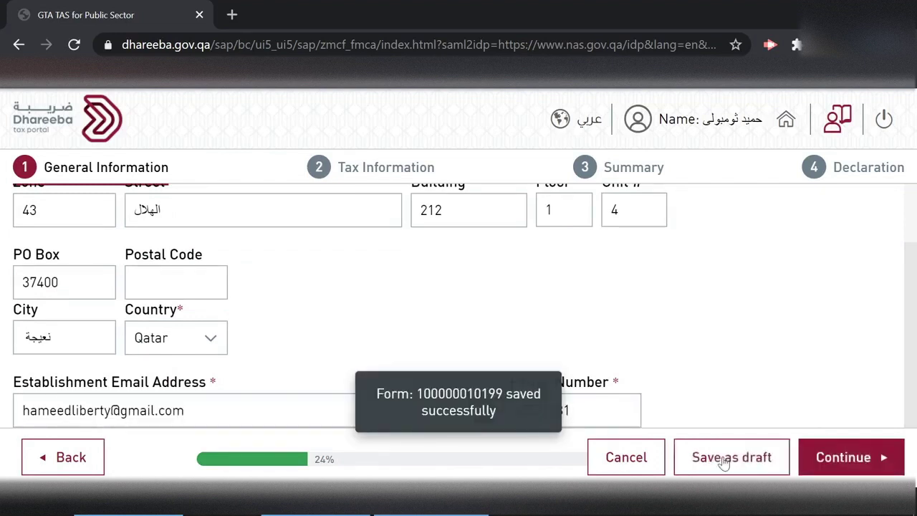
left_click(857, 464)
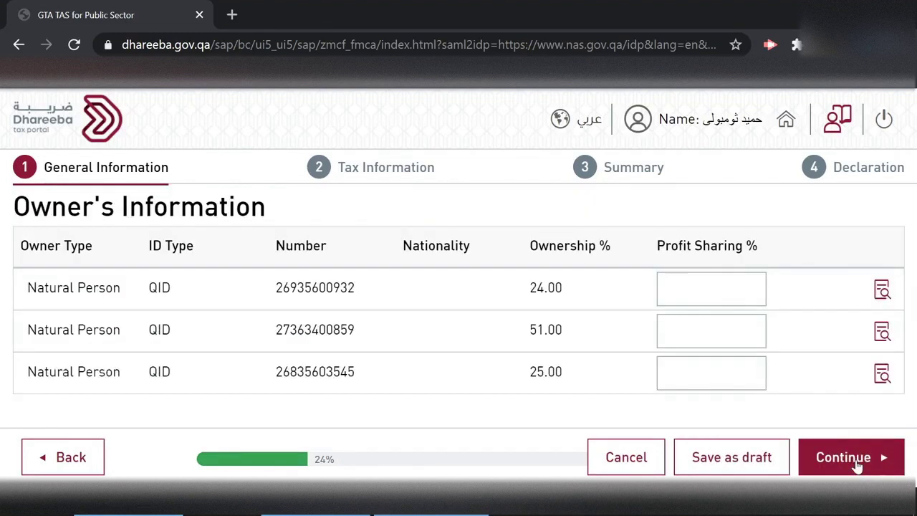
- Give the three owners profit shares of 24%, 51% and 25%, save, and continue to contact details
left_click(711, 289)
type("24")
left_click(711, 331)
type("51")
left_click(711, 373)
type("25")
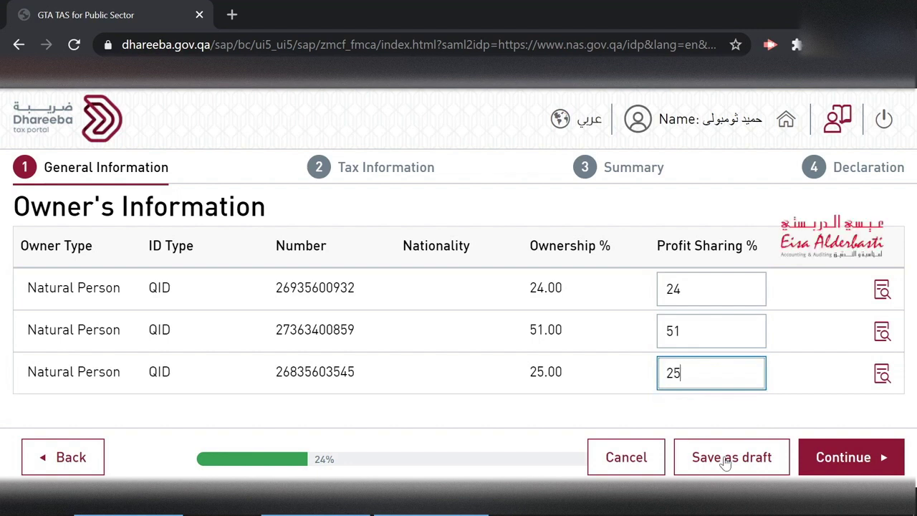
left_click(725, 459)
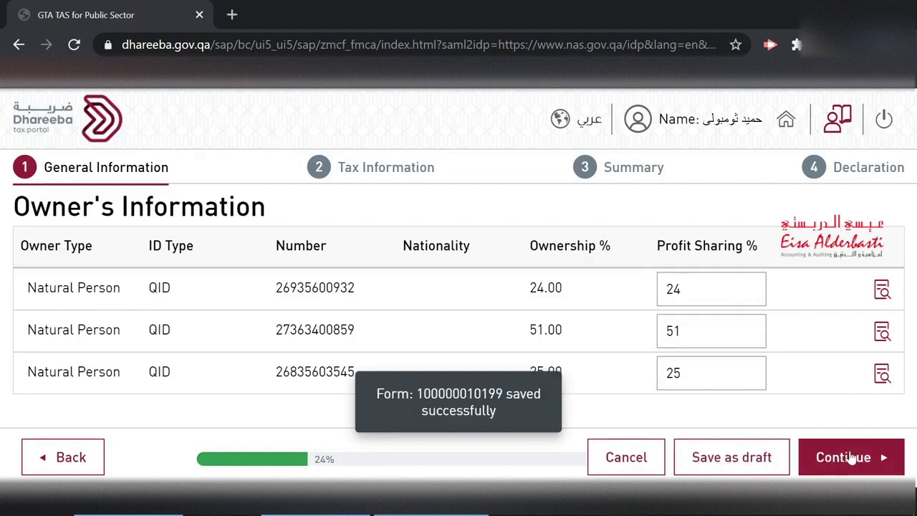
left_click(849, 457)
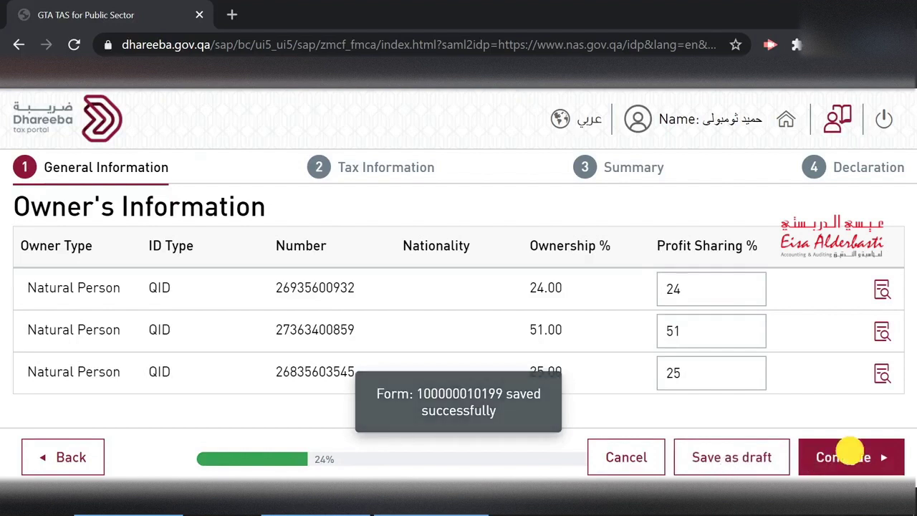
scroll(522, 291, "down", 2)
scroll(522, 290, "down", 3)
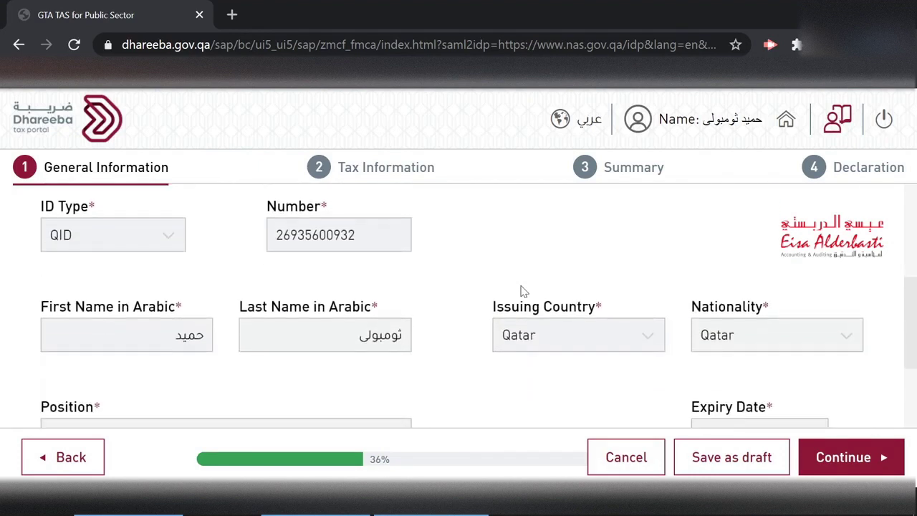
- Look over the Establishment Contact Person details and show the Income Tax projected-duration options
scroll(522, 290, "down", 1)
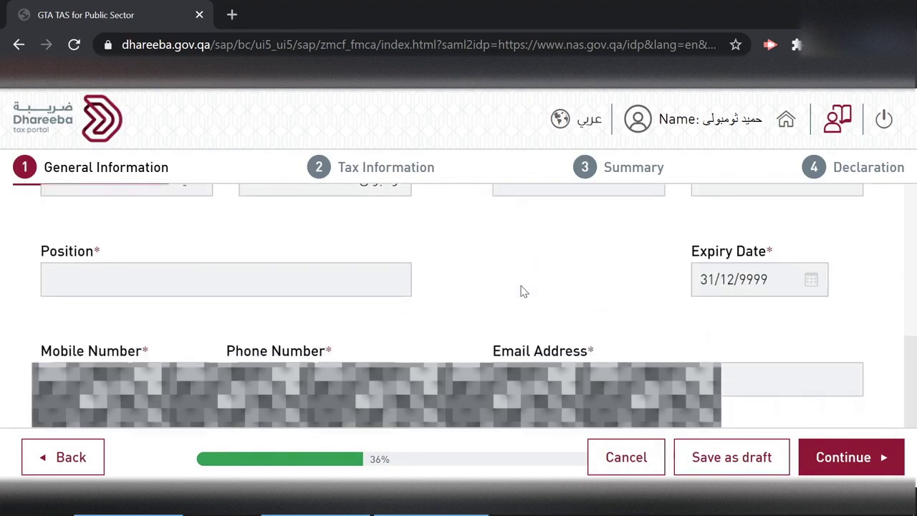
scroll(523, 291, "up", 1)
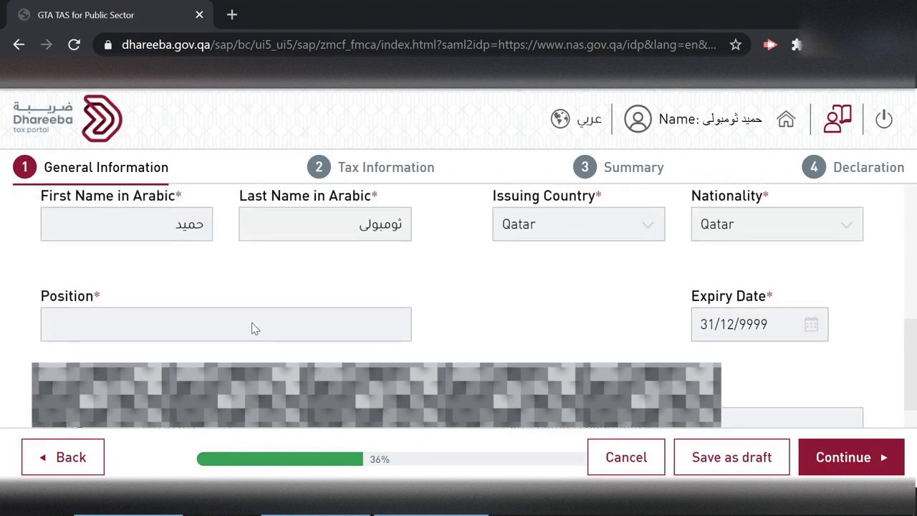
scroll(254, 327, "down", 1)
left_click(196, 315)
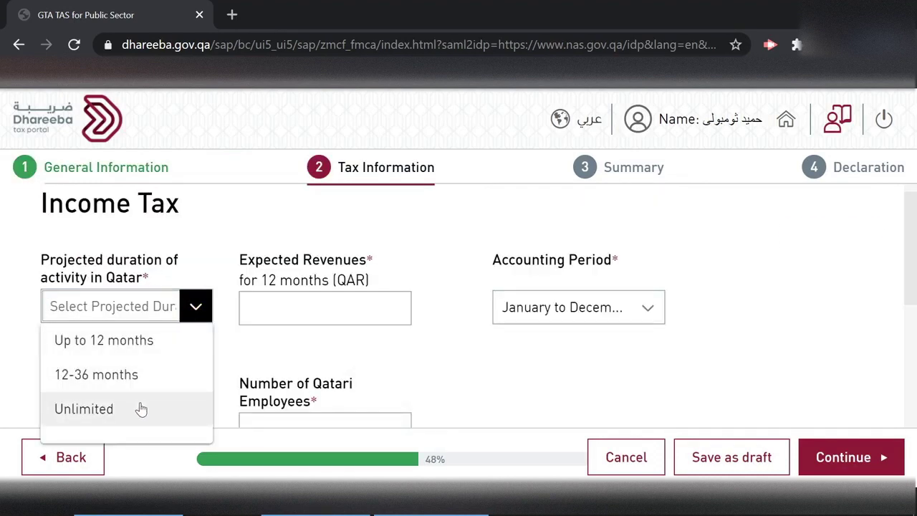
- Set projected duration to Unlimited and expected revenues to 200,000 QAR
left_click(141, 409)
left_click(319, 309)
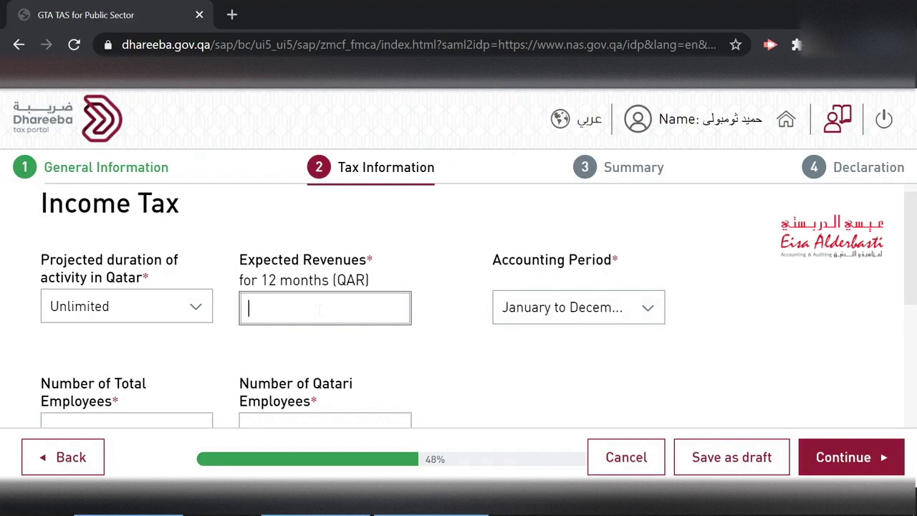
type("2000000")
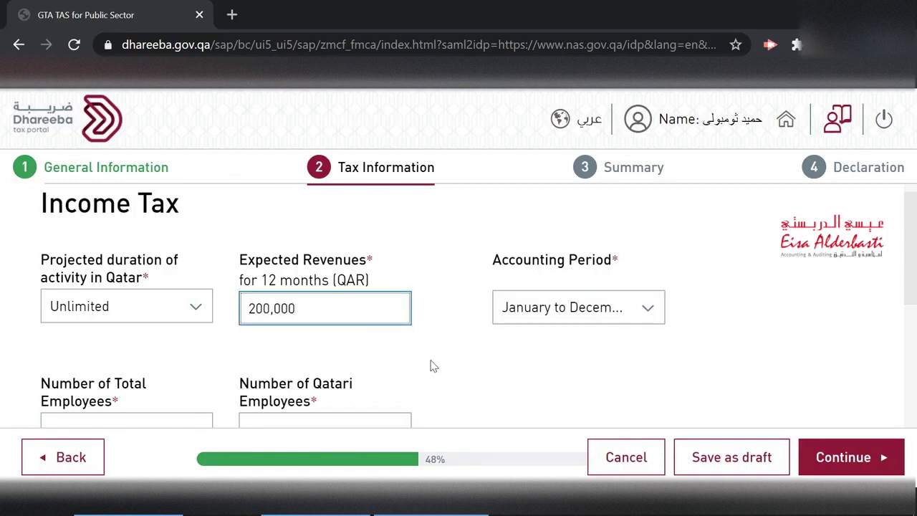
scroll(433, 366, "down", 1)
- Enter 8 total and 0 Qatari employees, save the draft, and continue to Excise Tax
left_click(129, 362)
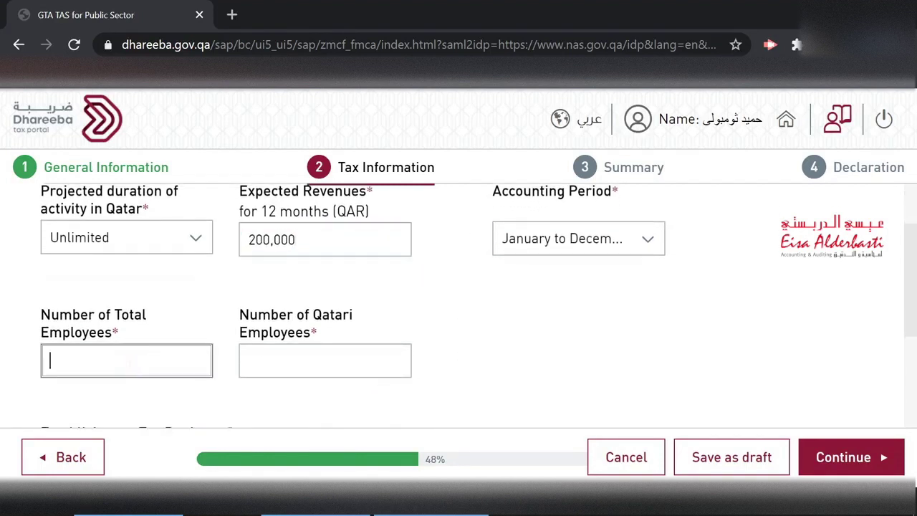
type("8")
left_click(283, 369)
type("0")
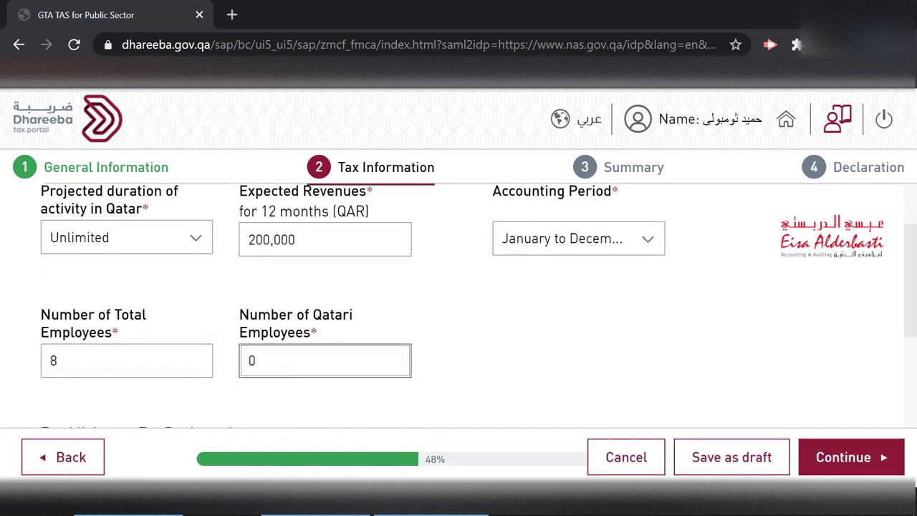
scroll(513, 356, "down", 2)
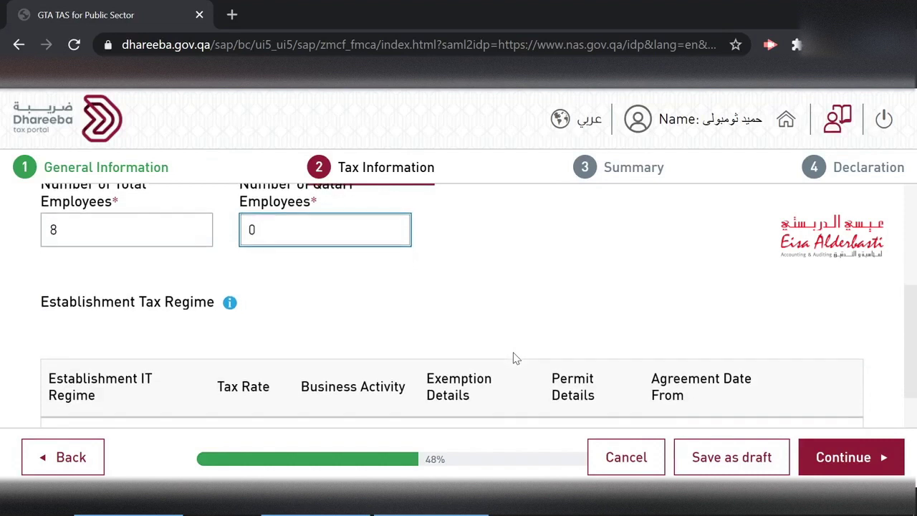
scroll(513, 358, "down", 1)
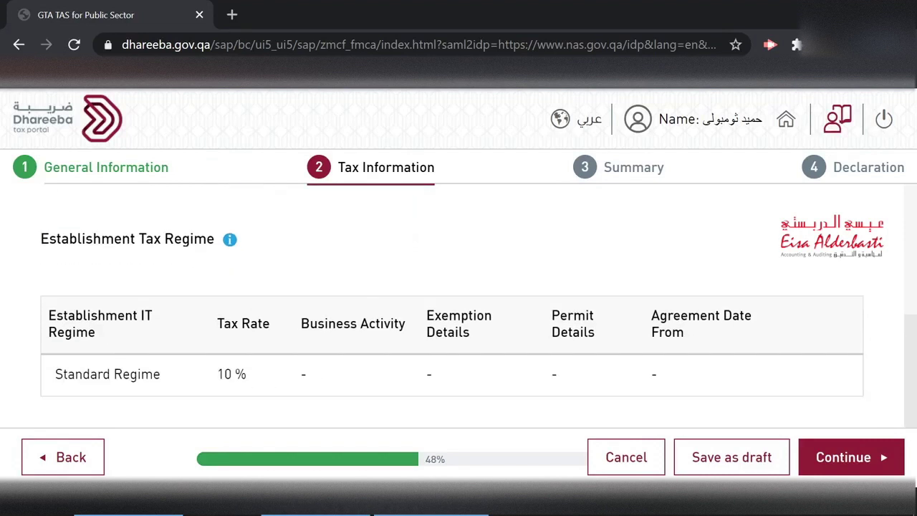
left_click(704, 466)
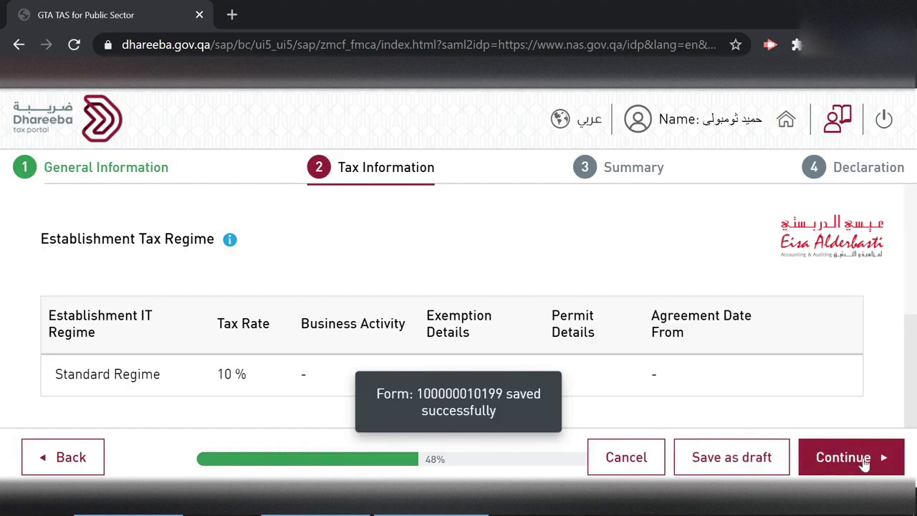
left_click(865, 464)
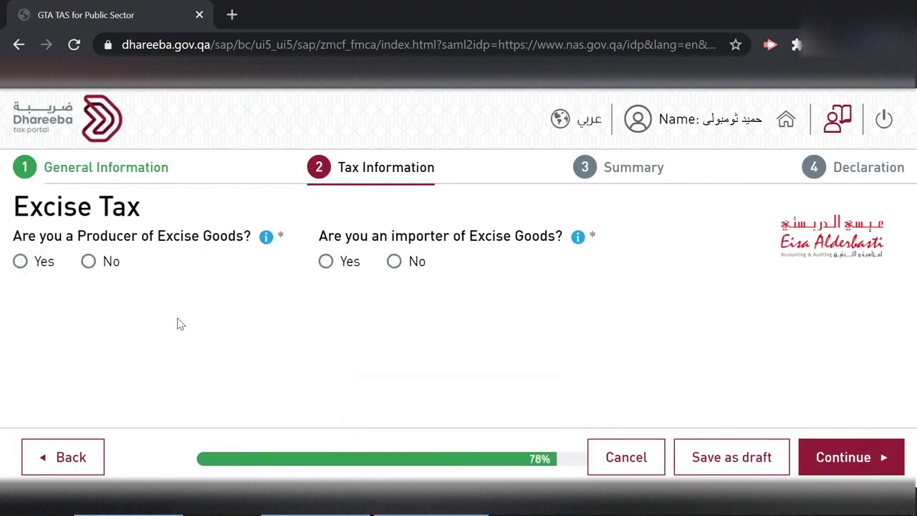
- Mark No for producing and for importing excise goods, save the draft, and go to Summary
left_click(89, 263)
left_click(395, 262)
left_click(744, 463)
left_click(815, 455)
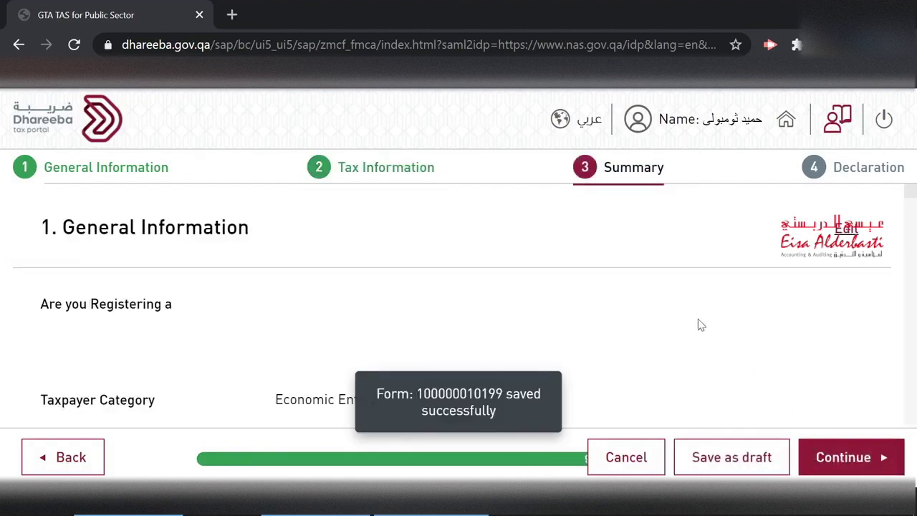
- Scroll through the full registration Summary, save it as a draft, and continue to Declaration
scroll(701, 325, "down", 5)
scroll(701, 325, "down", 5)
scroll(701, 325, "down", 5)
scroll(701, 325, "down", 5)
scroll(701, 325, "down", 5)
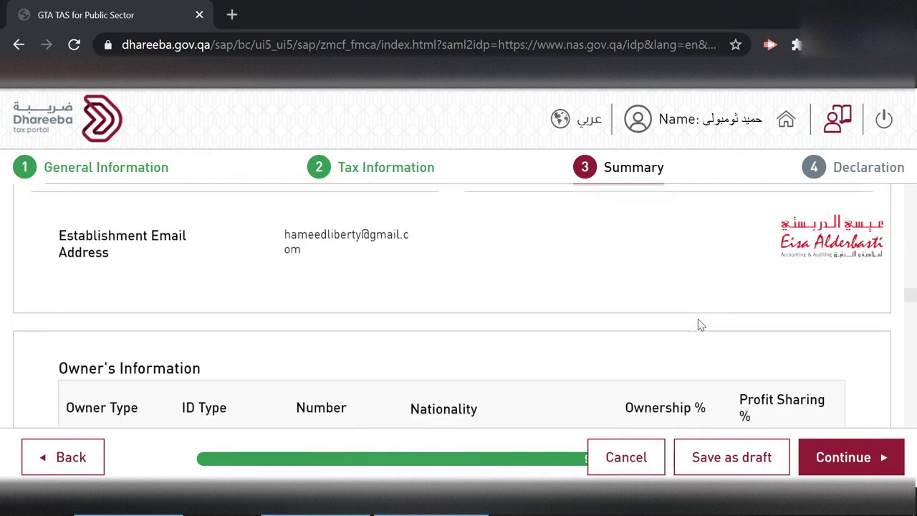
scroll(701, 325, "down", 5)
scroll(701, 325, "down", 5)
scroll(701, 324, "down", 5)
scroll(701, 325, "down", 5)
scroll(700, 325, "down", 5)
scroll(701, 325, "down", 5)
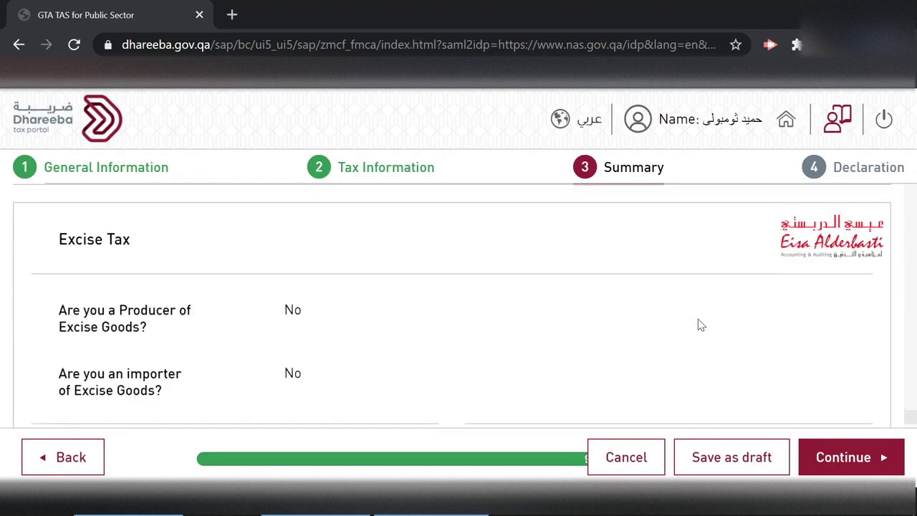
scroll(701, 325, "down", 2)
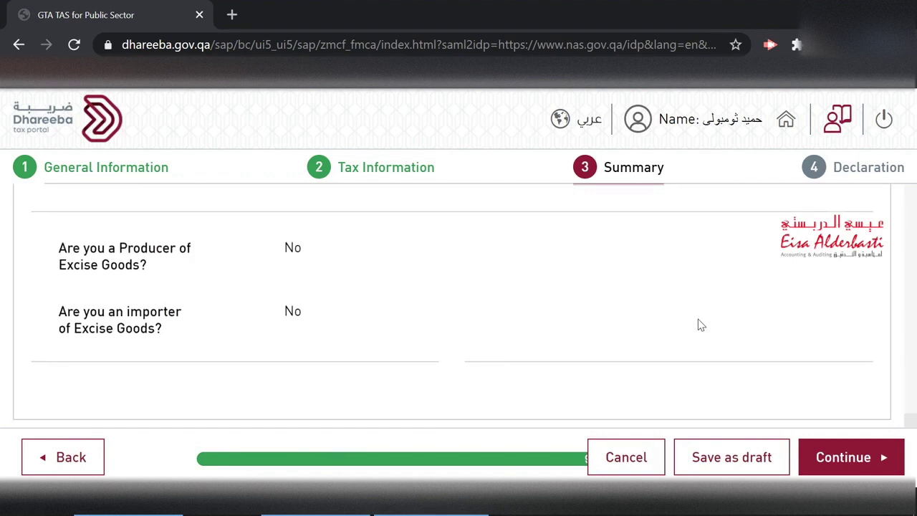
left_click(765, 456)
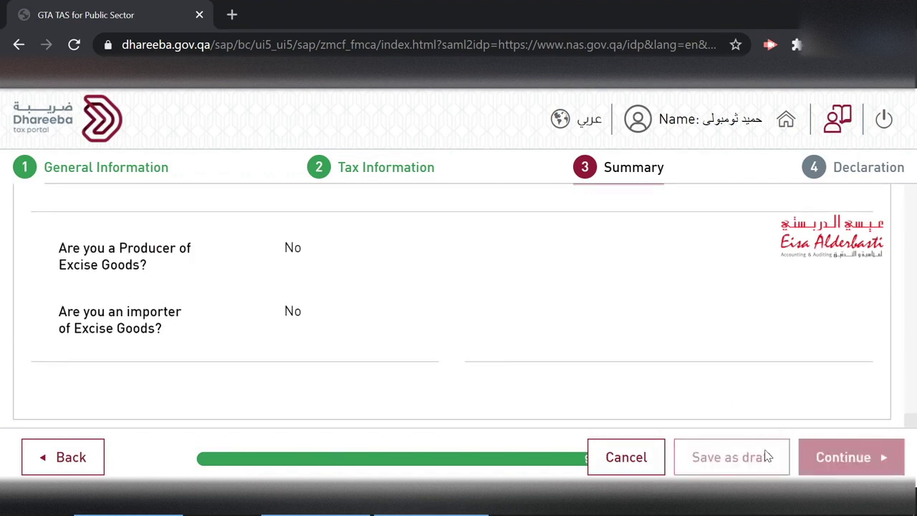
left_click(850, 457)
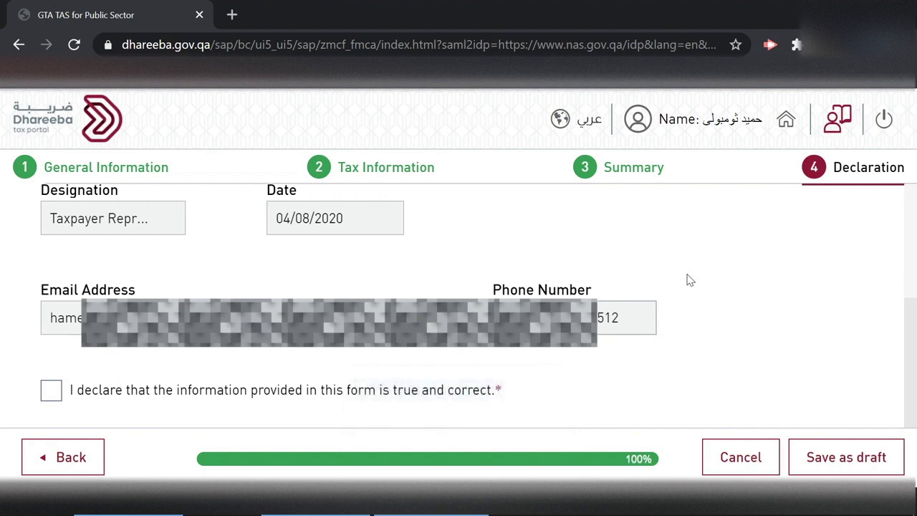
- Tick the declaration, save the application as a draft, then submit it to get the new TIN
left_click(51, 391)
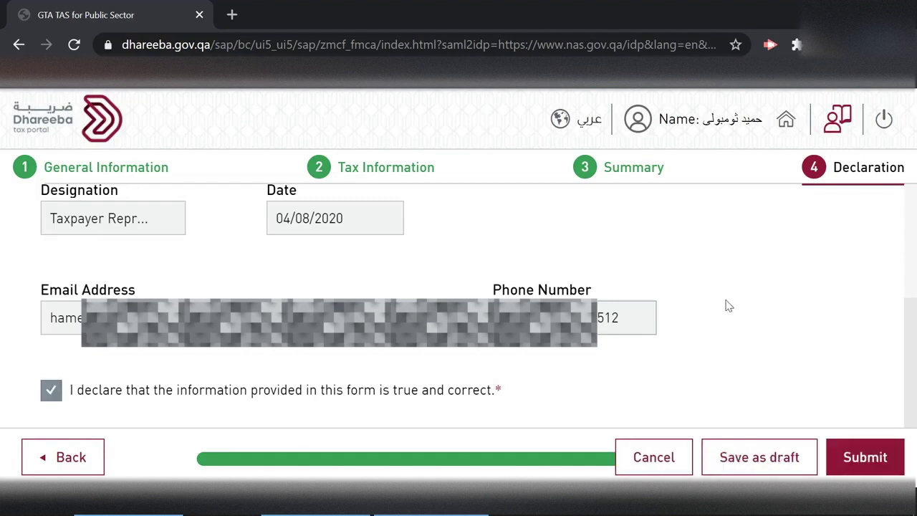
scroll(729, 306, "up", 3)
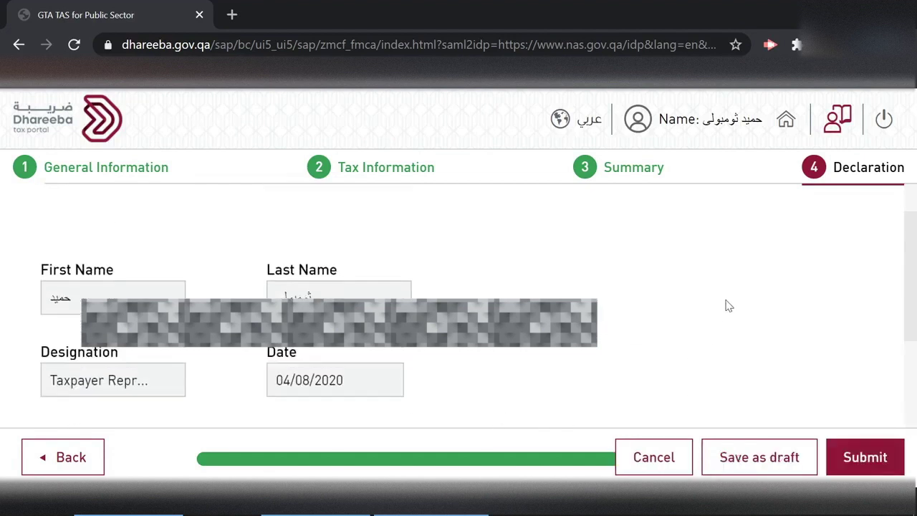
scroll(727, 304, "down", 3)
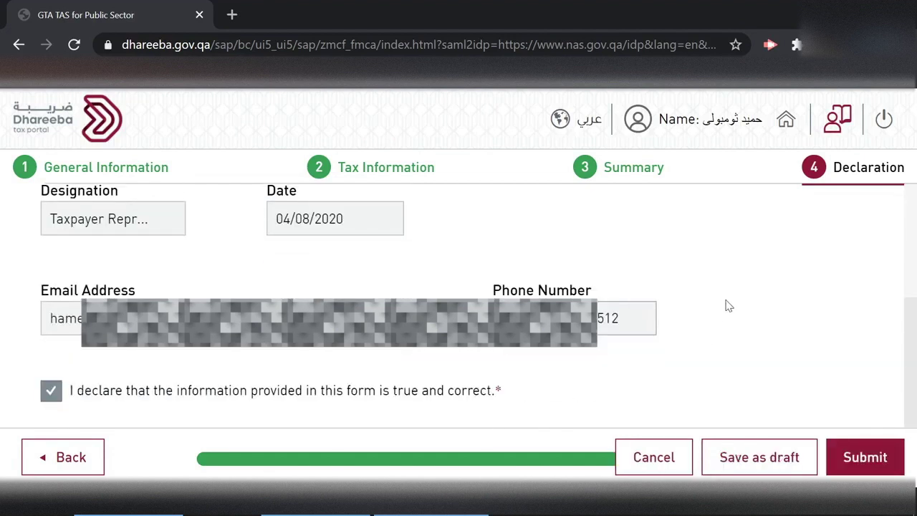
left_click(755, 470)
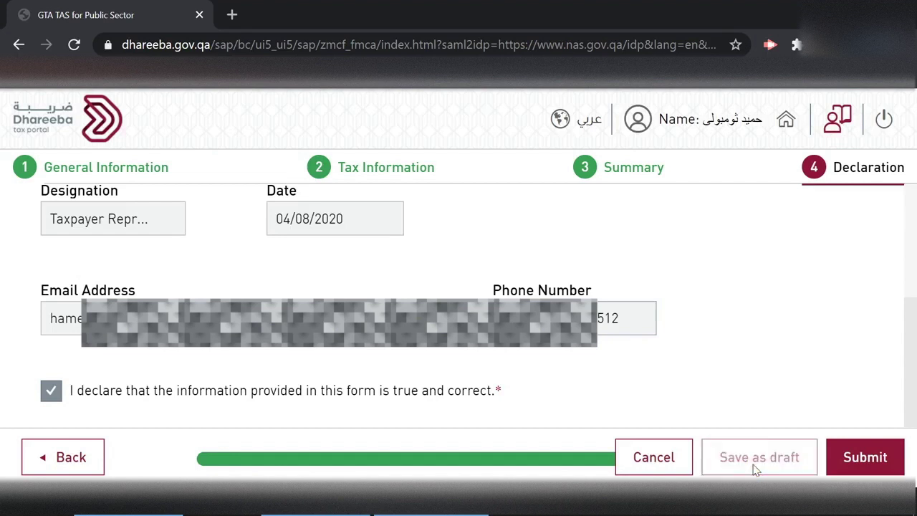
left_click(866, 458)
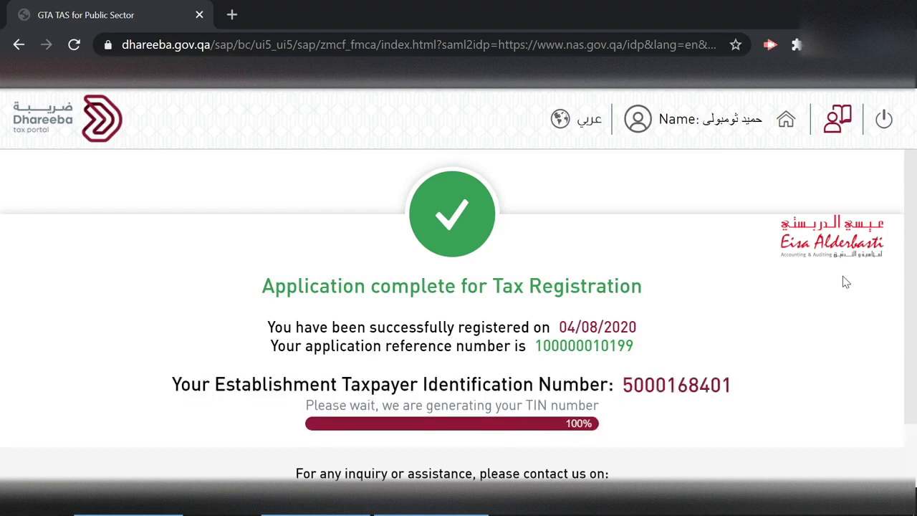
- Close the Application complete page and acknowledge the TIN generated Success notice
scroll(846, 282, "down", 2)
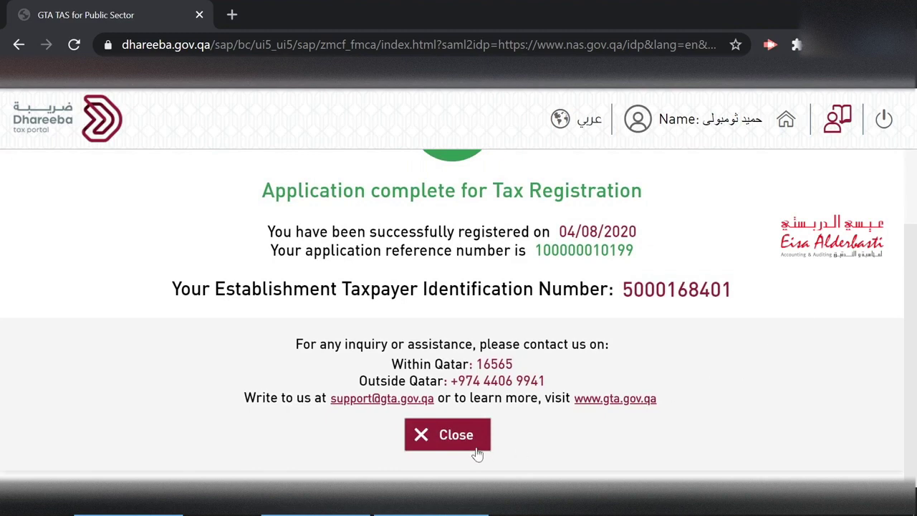
left_click(442, 443)
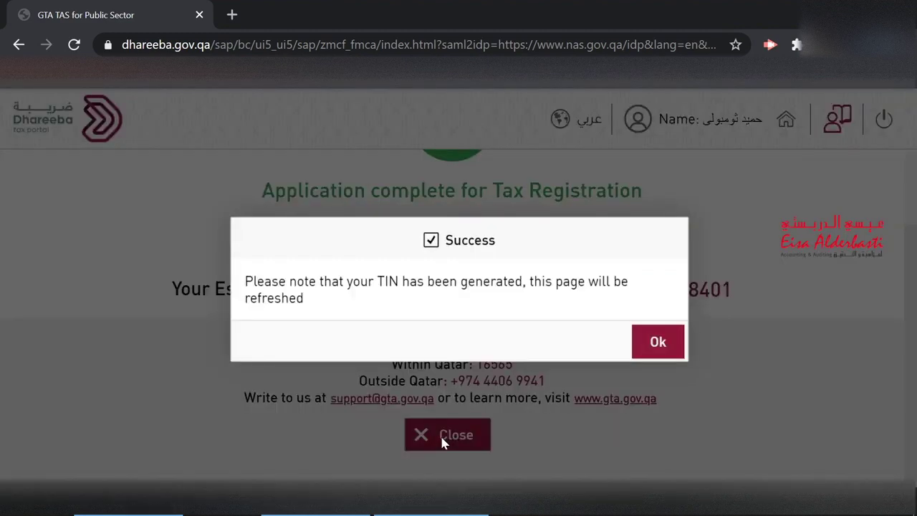
left_click(641, 342)
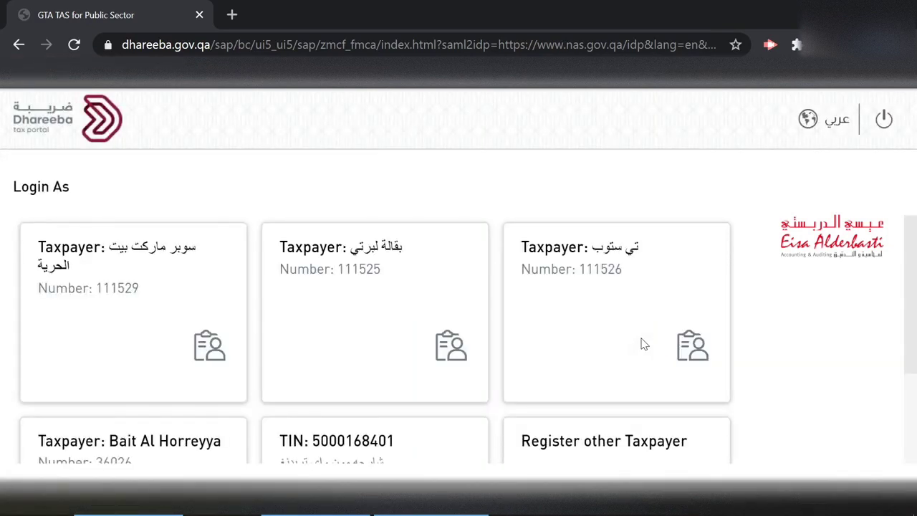
- Continue as the new TIN taxpayer and open Manage Taxpayer Representative's Assignment instructions
scroll(644, 345, "down", 2)
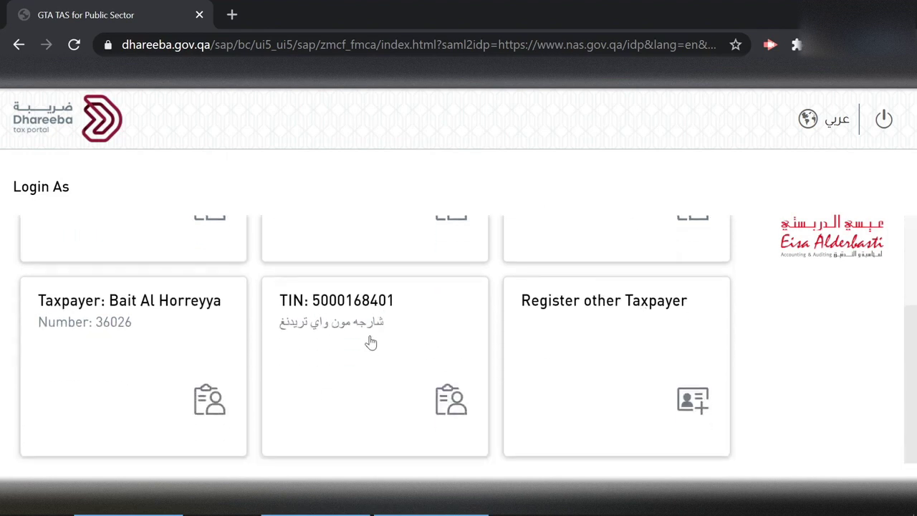
left_click(364, 340)
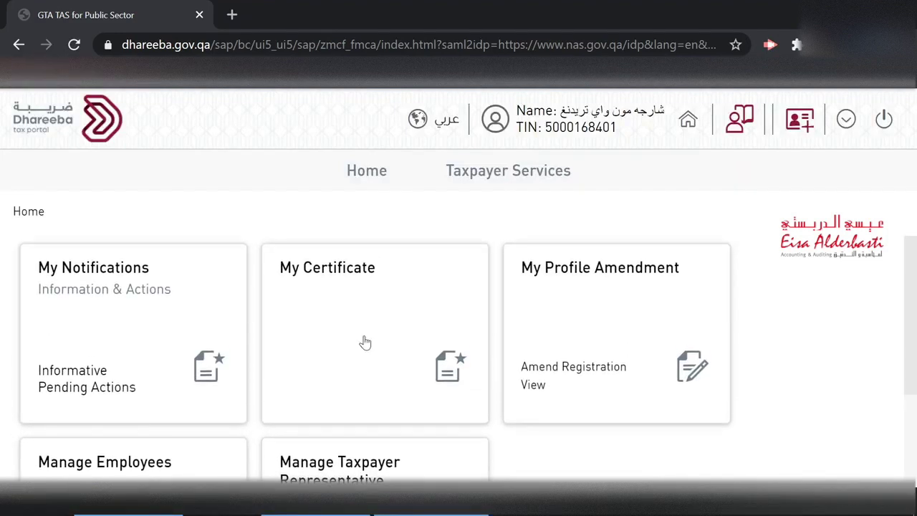
scroll(366, 342, "down", 2)
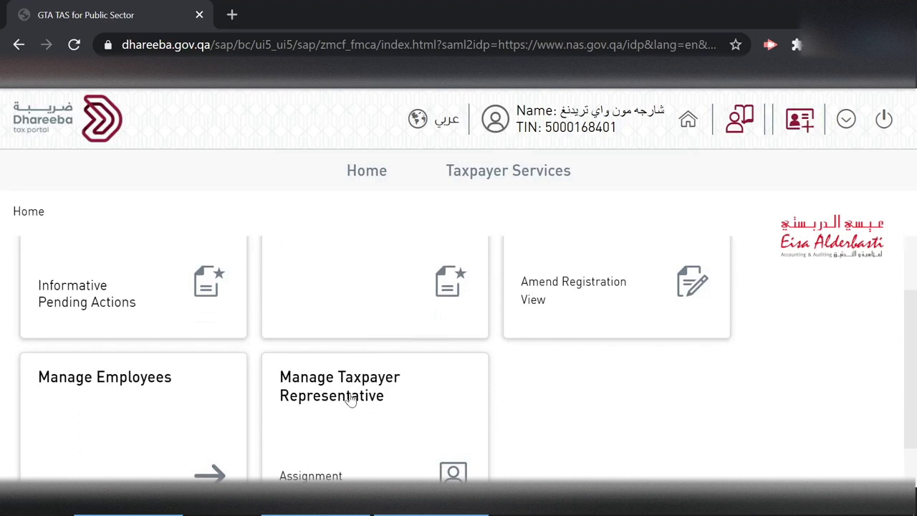
scroll(351, 397, "down", 1)
left_click(352, 342)
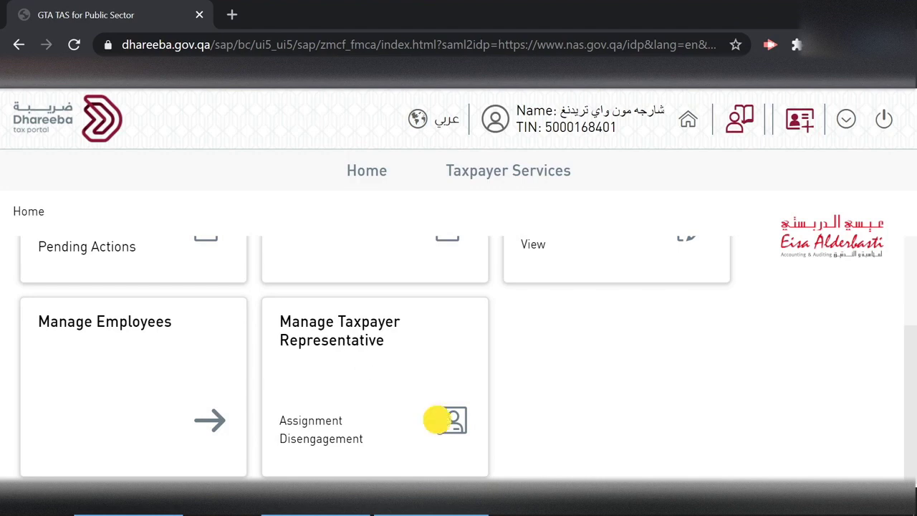
left_click(292, 423)
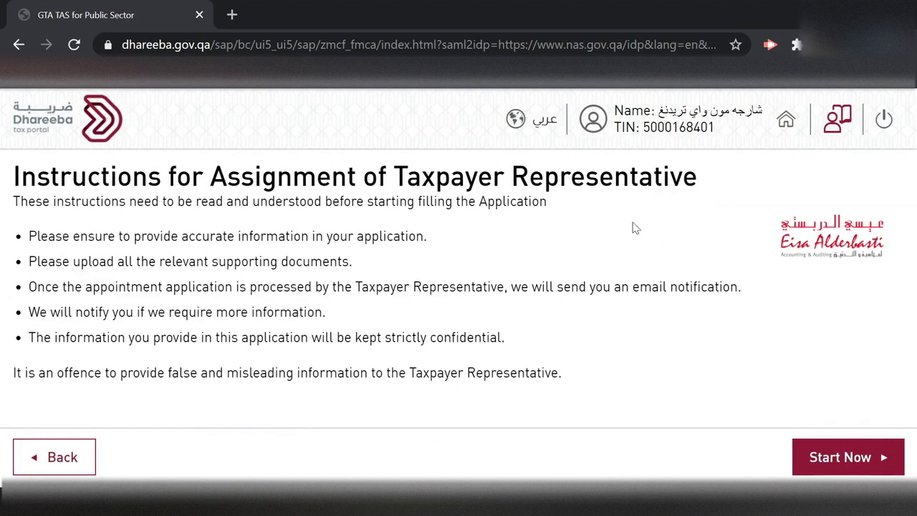
- Start the appointment application and set Level of Authorization to Full Access
left_click(849, 462)
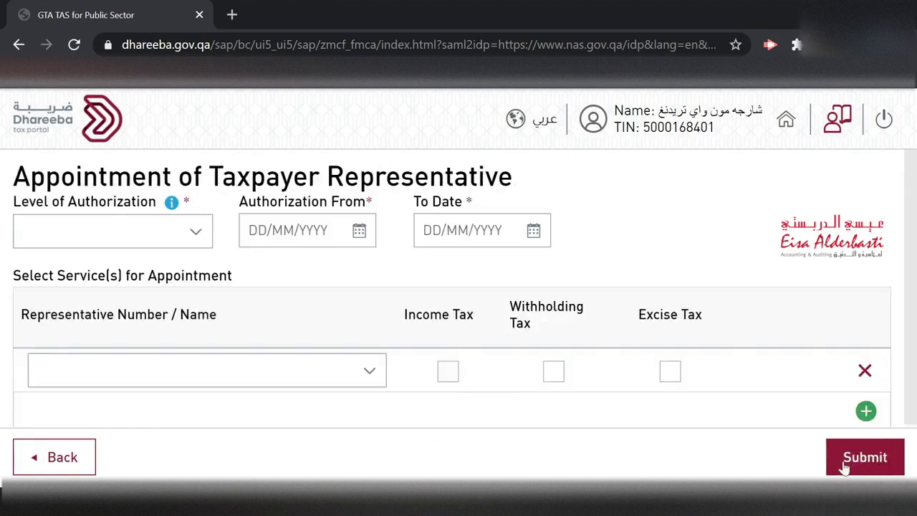
left_click(200, 233)
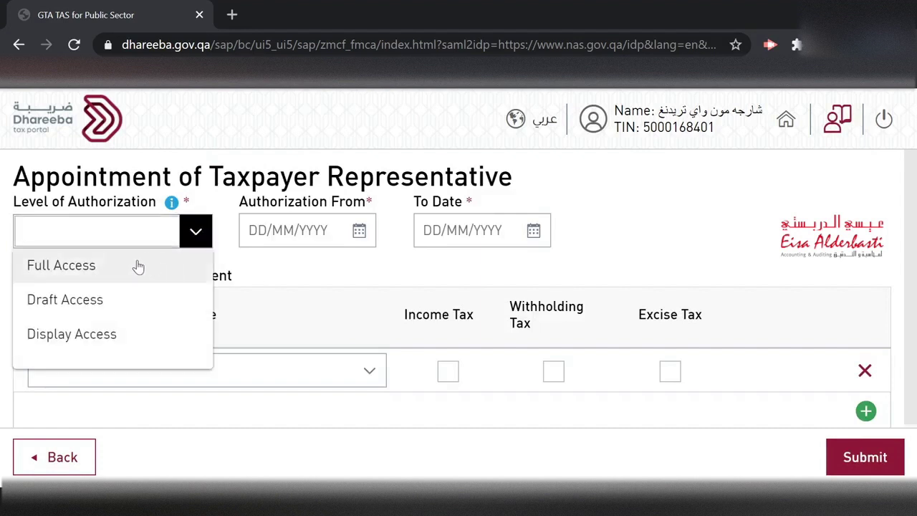
left_click(138, 267)
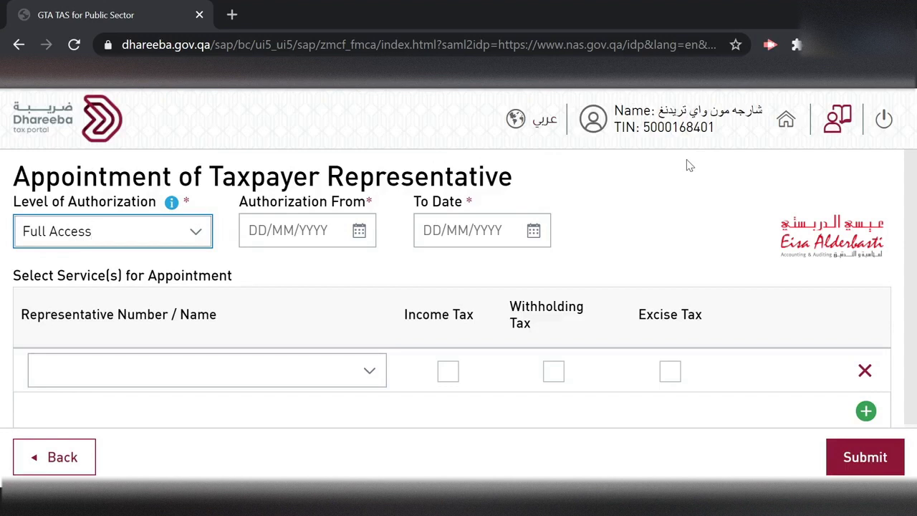
- Set the authorization start date to 01/01/2020
left_click(358, 239)
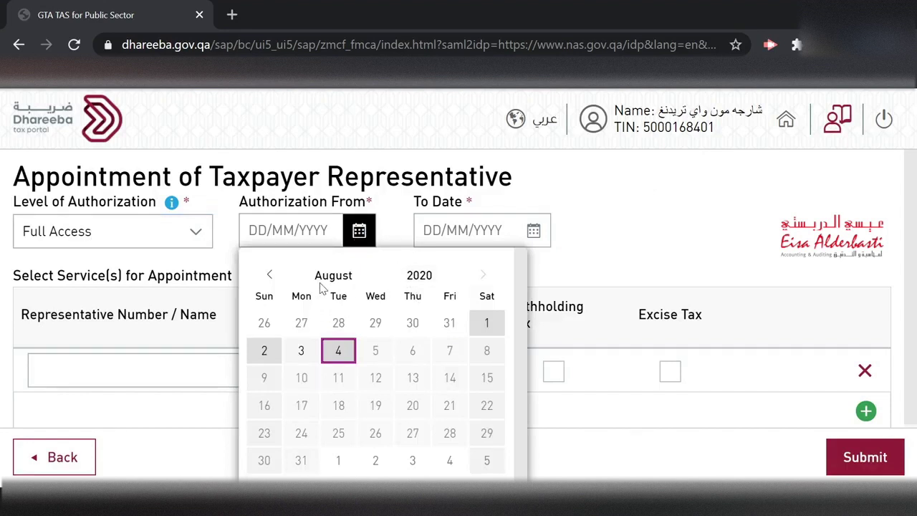
left_click(268, 277)
left_click(268, 277)
left_click(267, 276)
left_click(268, 276)
left_click(268, 275)
left_click(267, 276)
left_click(267, 275)
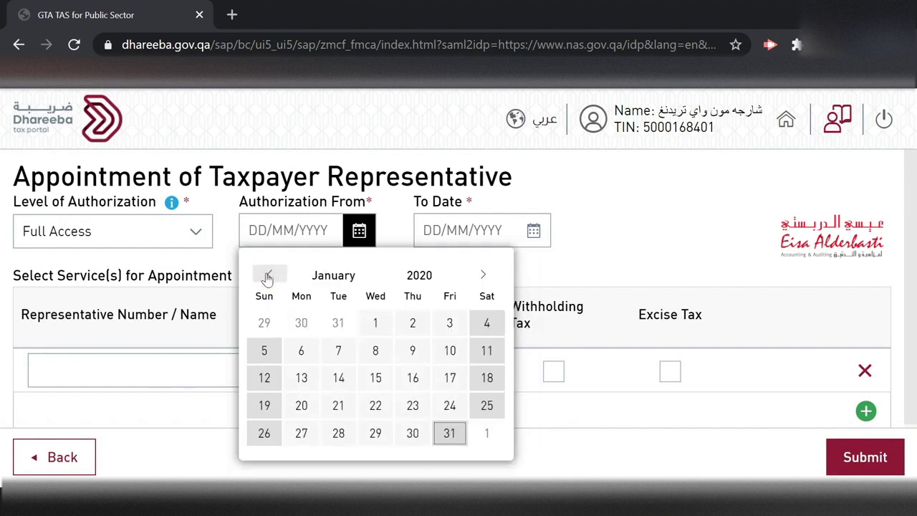
left_click(374, 330)
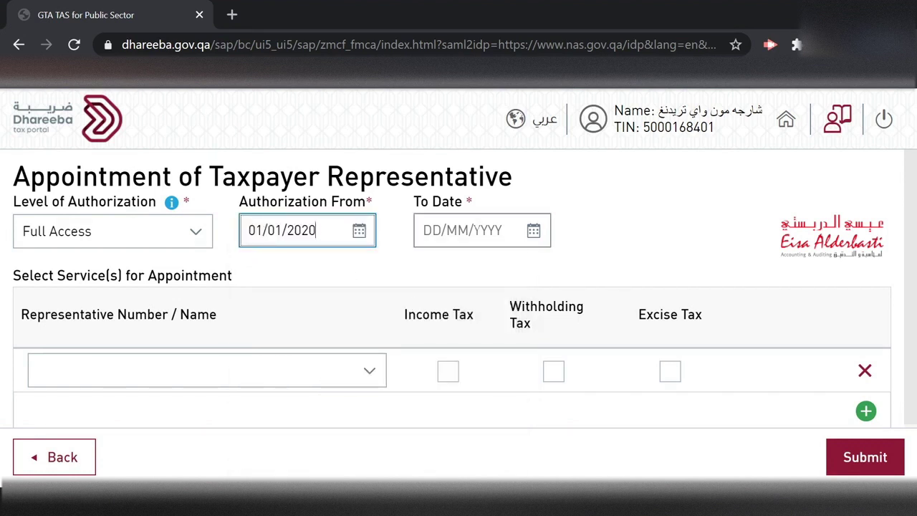
- Set the authorization end date to 31/12/2023
left_click(474, 229)
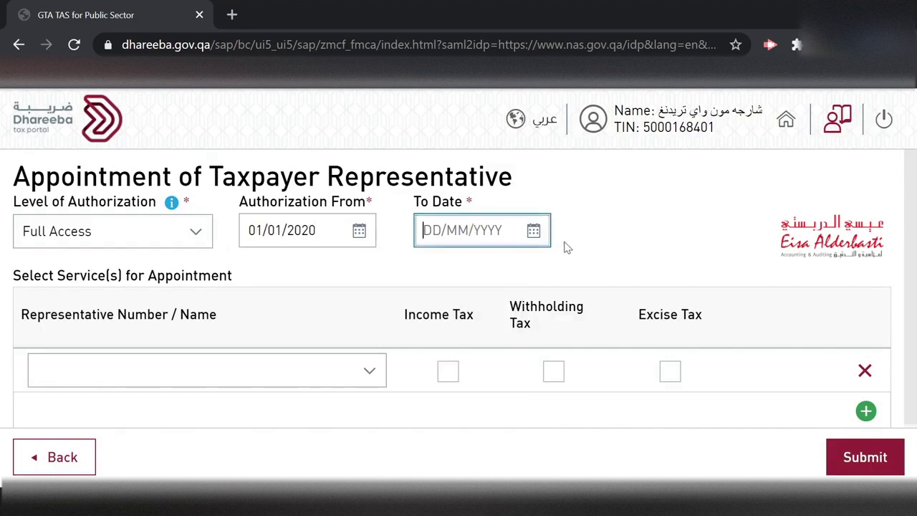
left_click(533, 231)
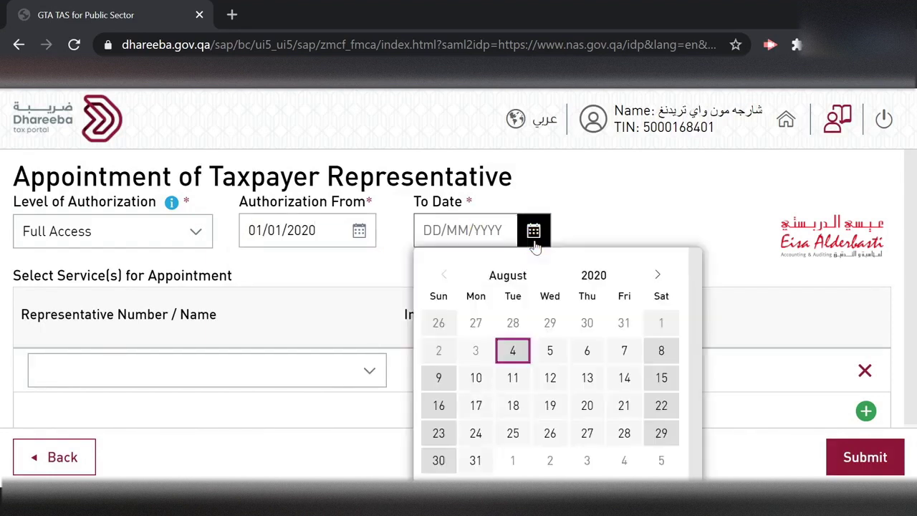
left_click(660, 275)
left_click(660, 275)
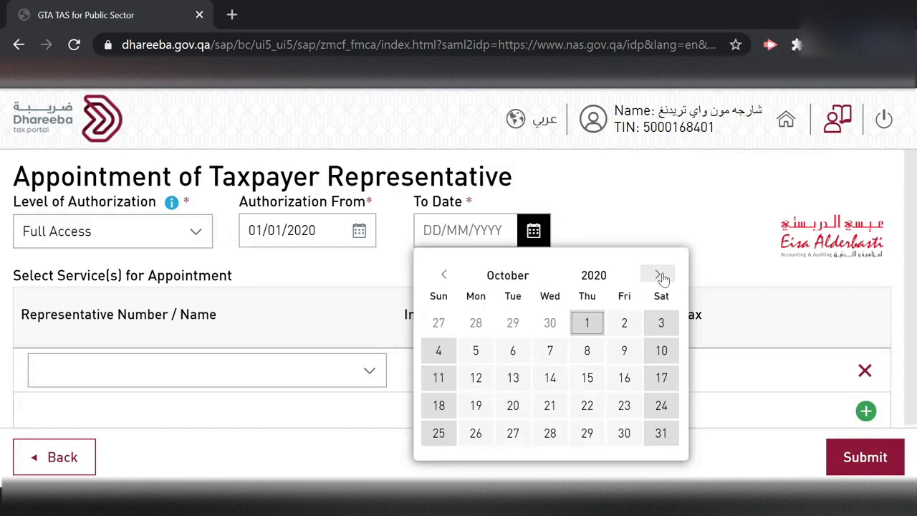
left_click(660, 275)
left_click(660, 275)
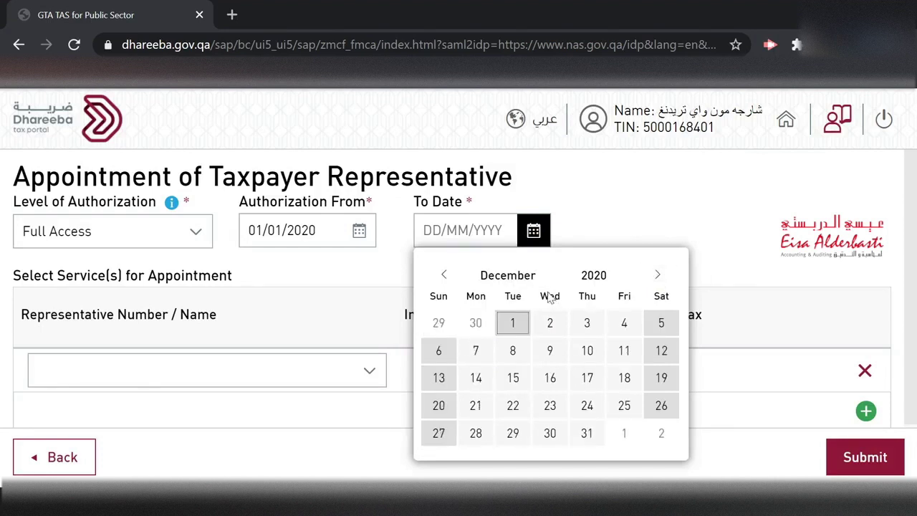
left_click(583, 275)
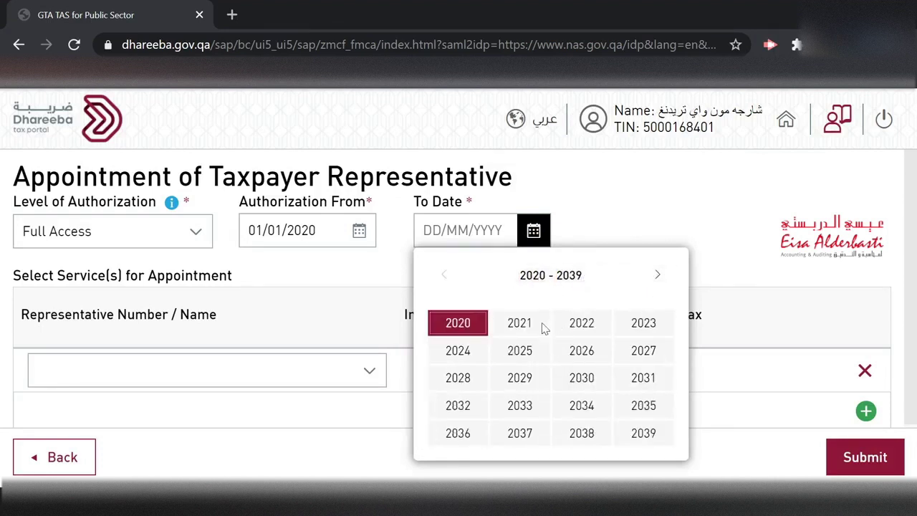
left_click(644, 324)
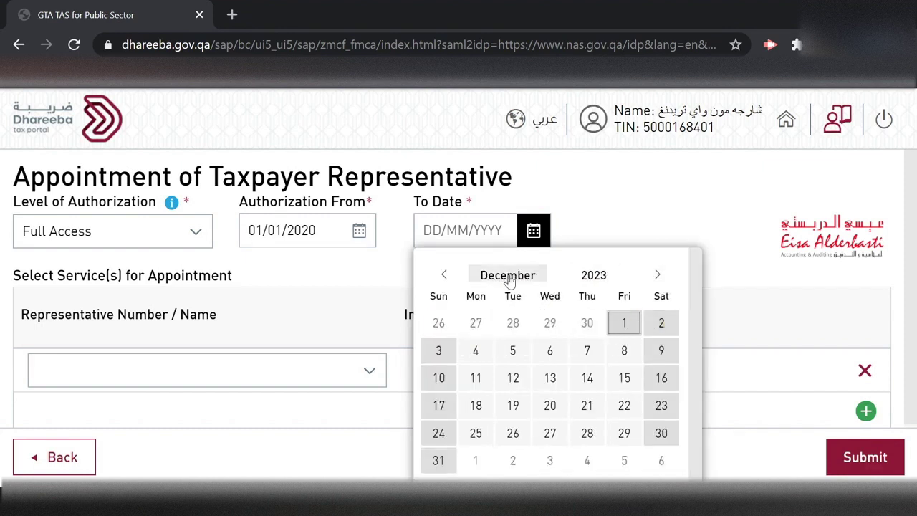
left_click(438, 462)
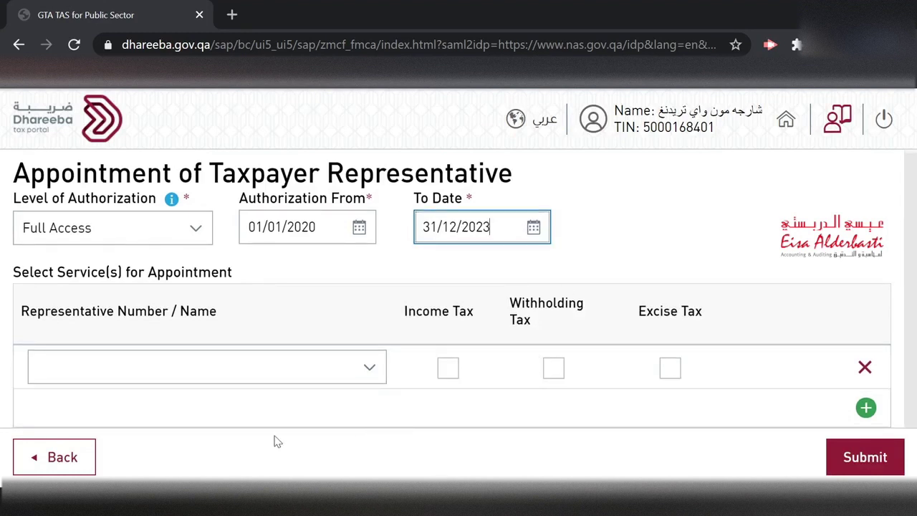
left_click(369, 368)
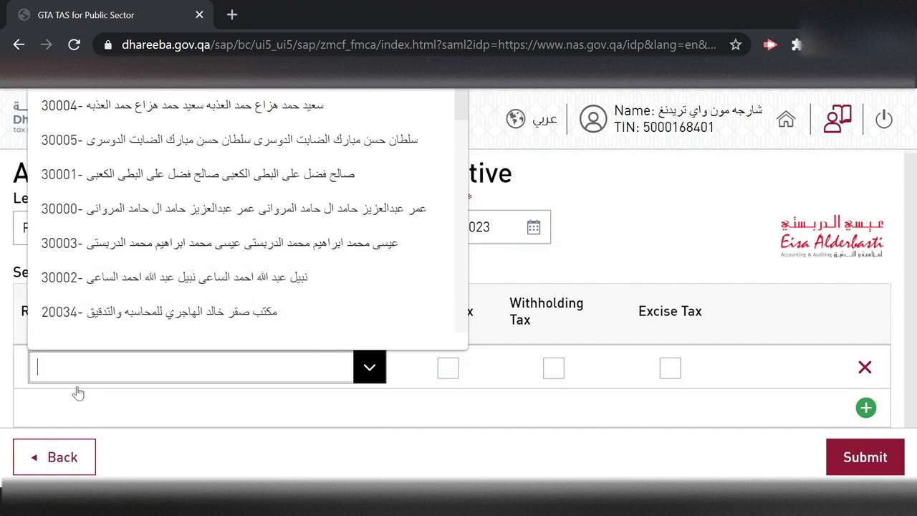
- Select representative 30003 and grant Income Tax only, leaving Withholding Tax unticked
type("3000")
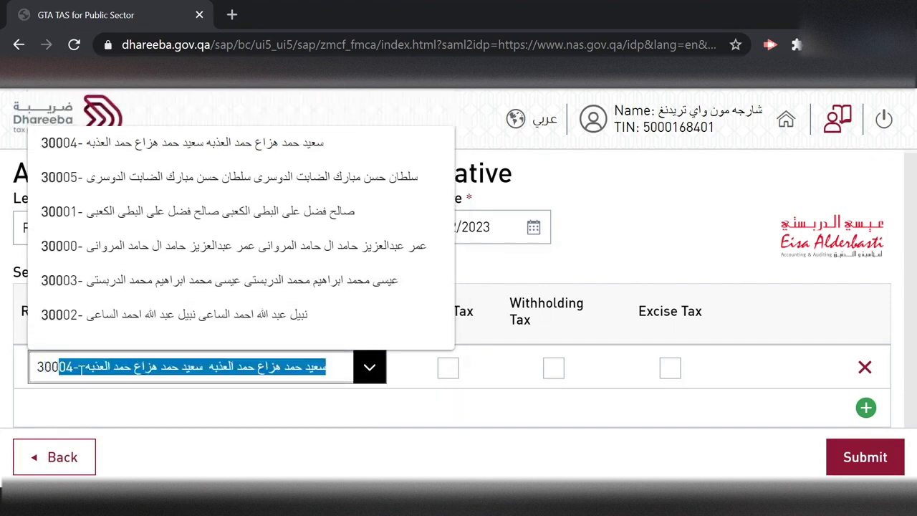
type("3")
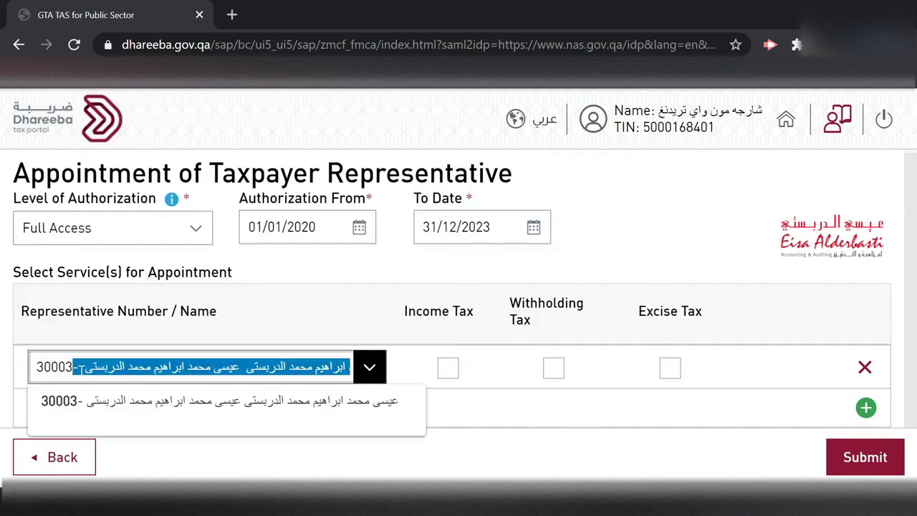
left_click(141, 404)
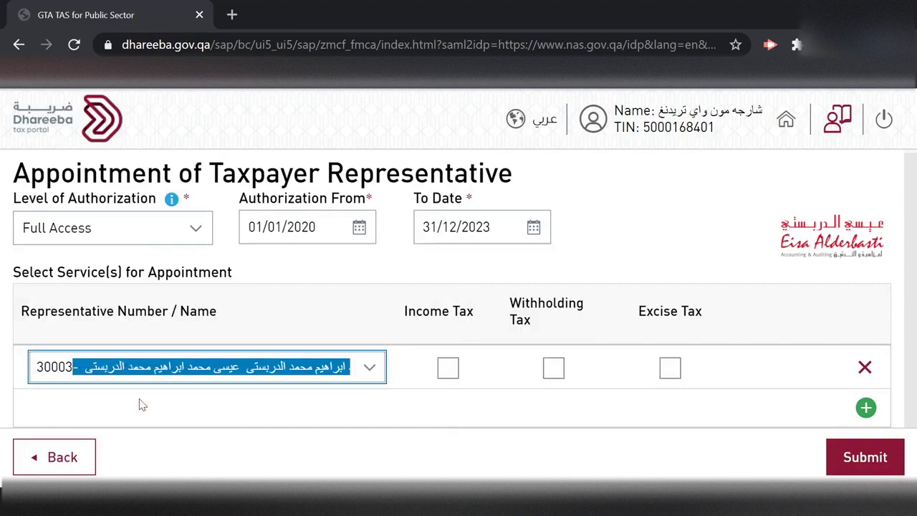
left_click(448, 369)
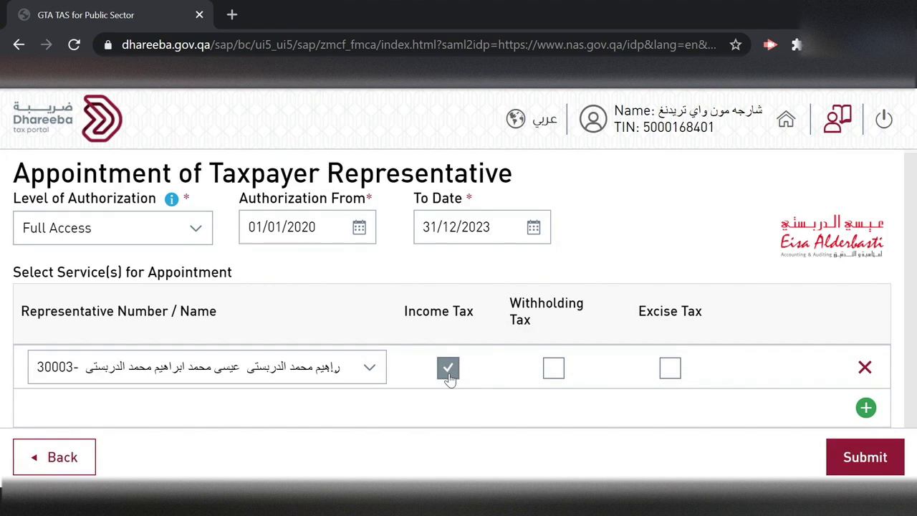
left_click(555, 369)
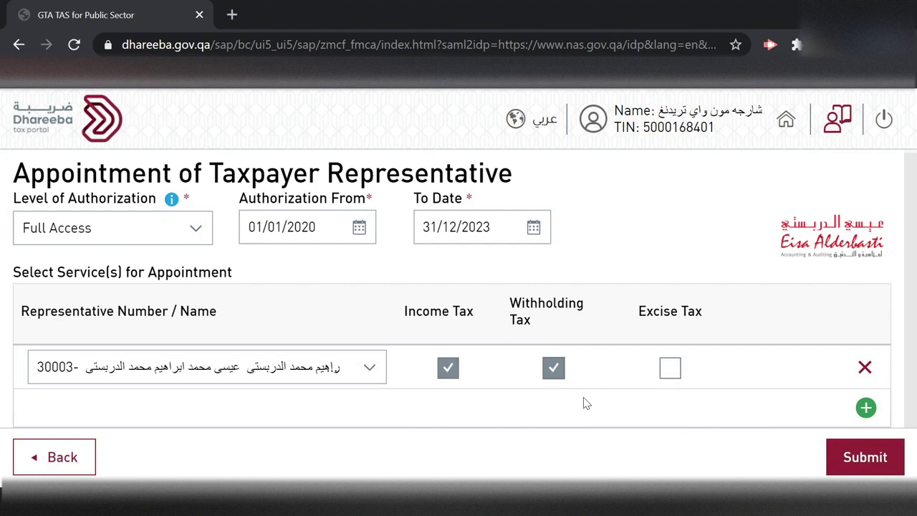
left_click(553, 369)
- Submit the appointment and open the New Registration Income Tax certificate from My Certificates
left_click(863, 457)
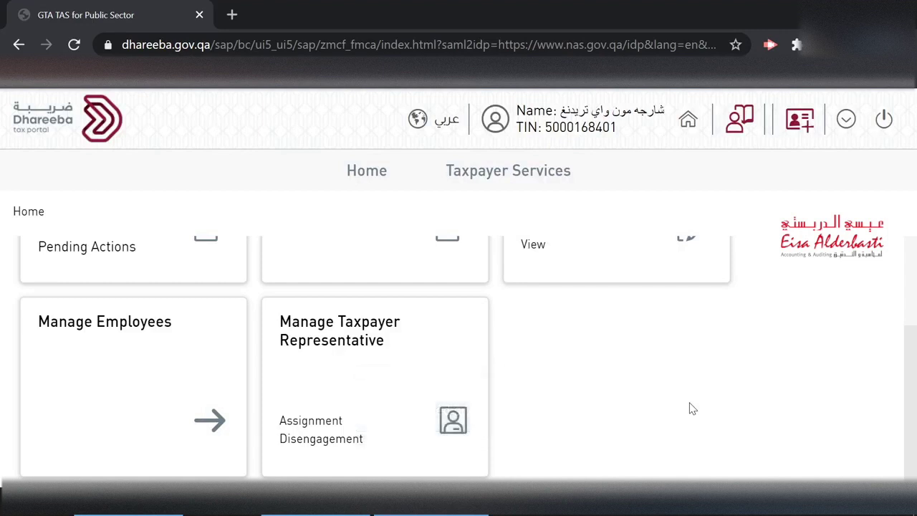
scroll(692, 408, "up", 2)
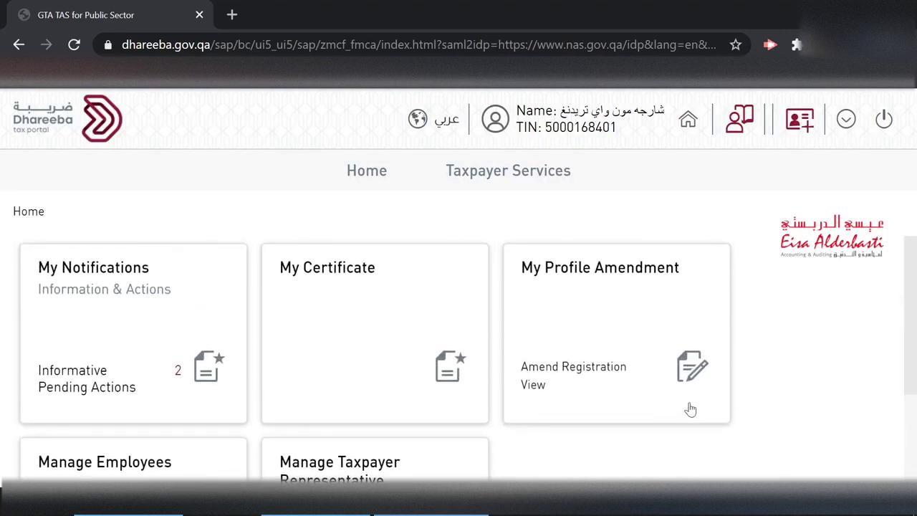
left_click(352, 272)
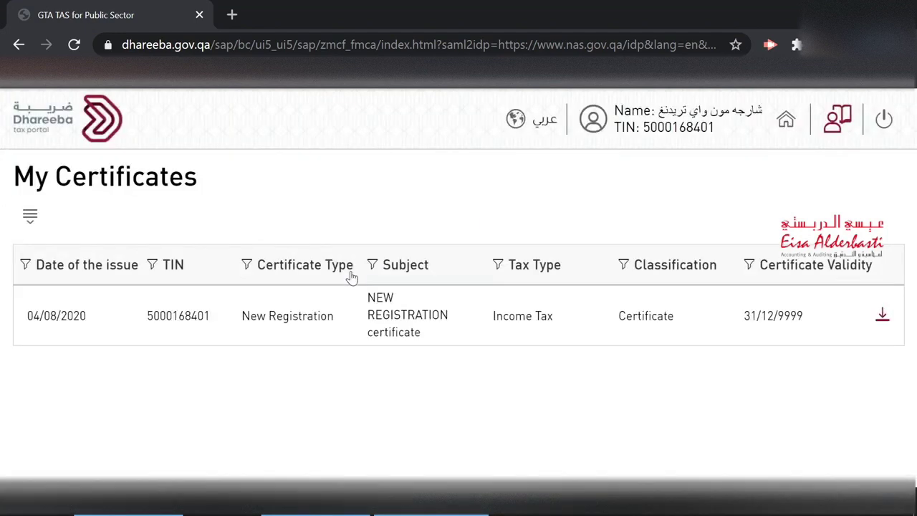
left_click(882, 316)
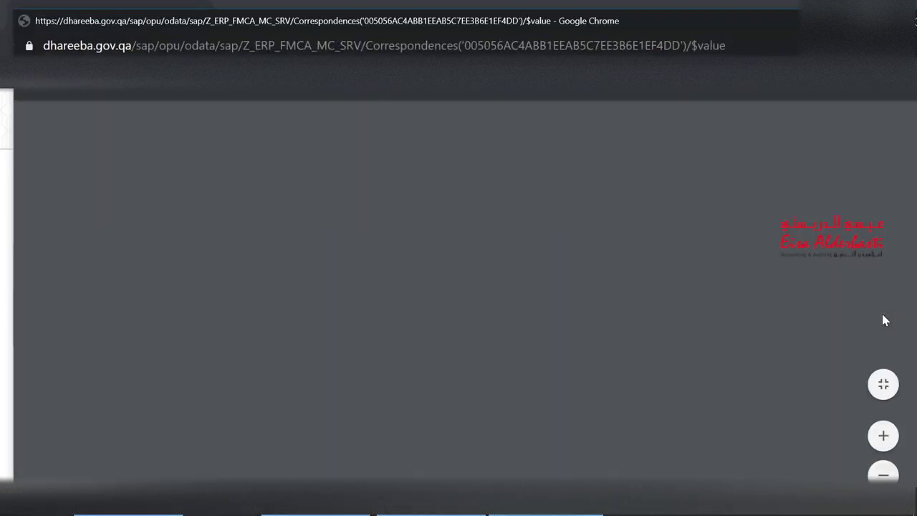
scroll(466, 286, "down", 5)
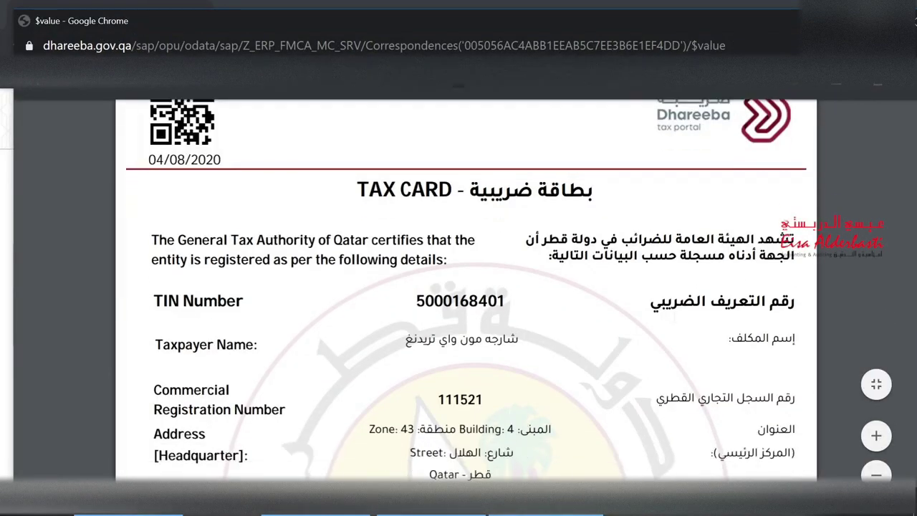
scroll(466, 287, "down", 9)
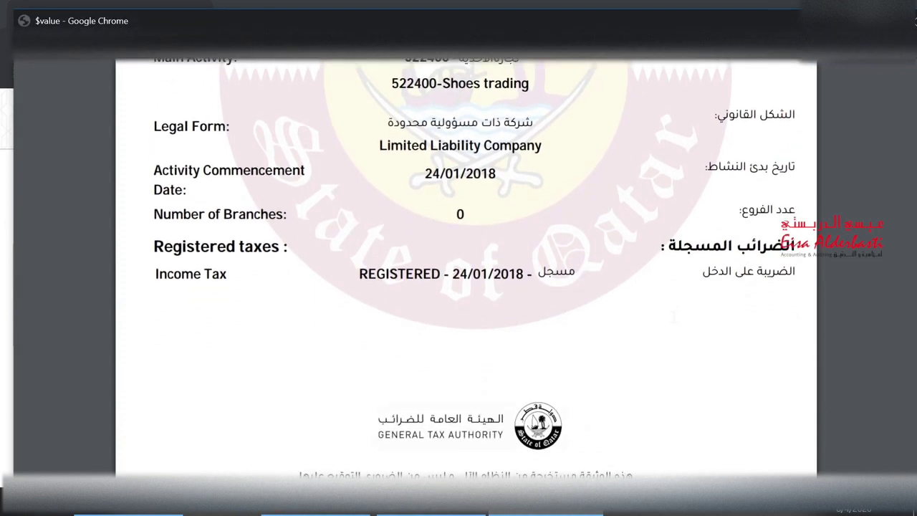
scroll(466, 287, "up", 3)
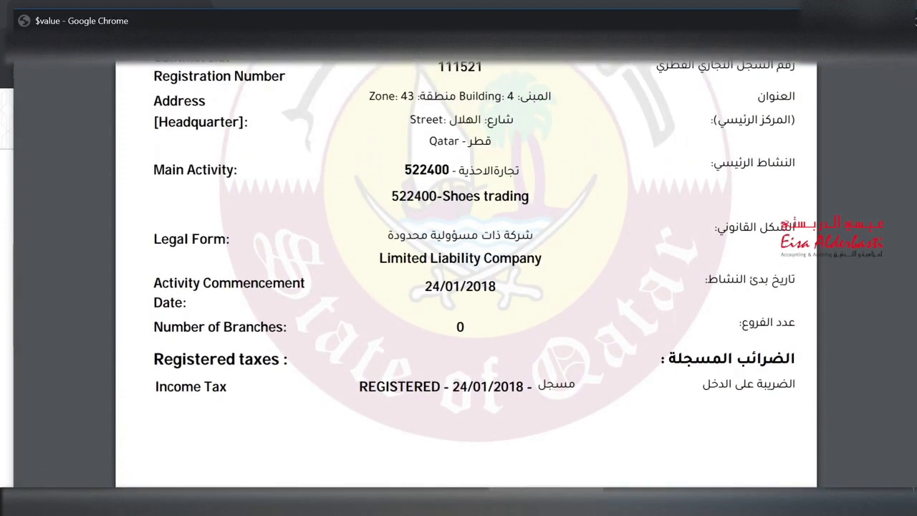
scroll(466, 286, "up", 6)
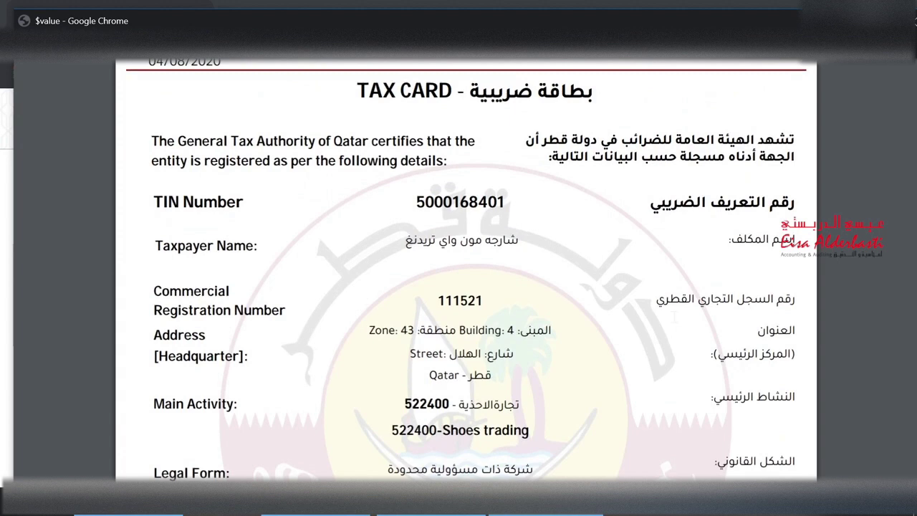
scroll(465, 286, "up", 2)
scroll(466, 287, "up", 3)
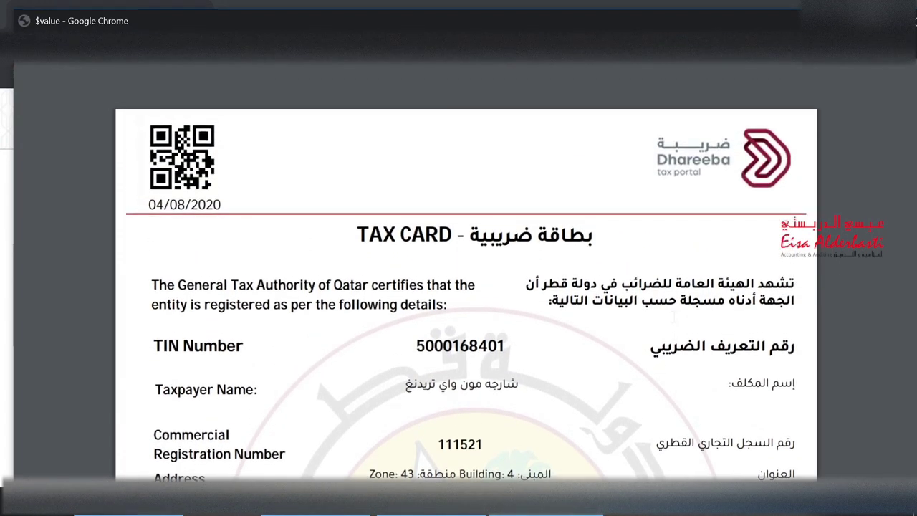
scroll(465, 286, "down", 2)
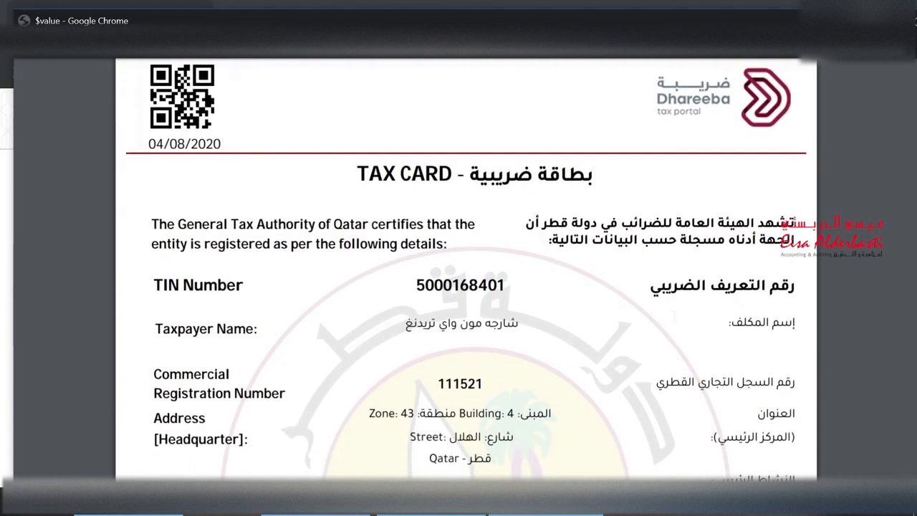
scroll(466, 287, "down", 1)
scroll(466, 287, "down", 2)
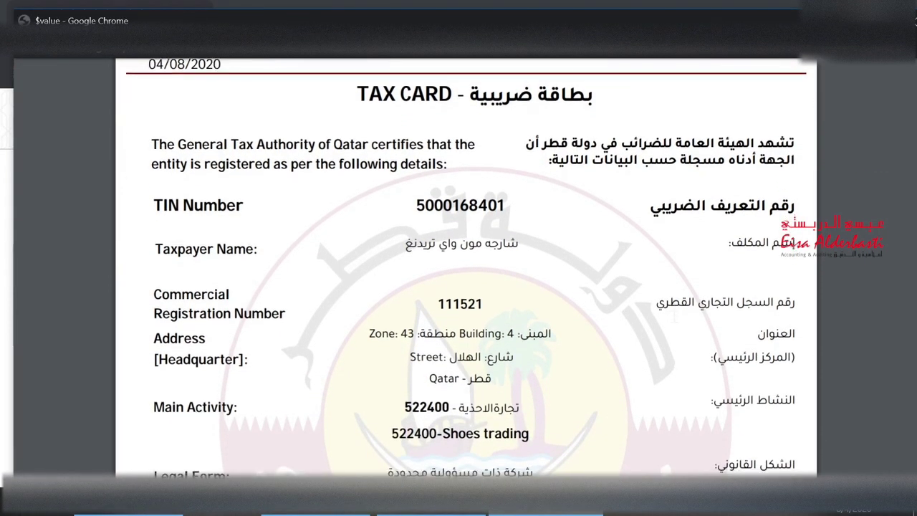
scroll(466, 287, "down", 3)
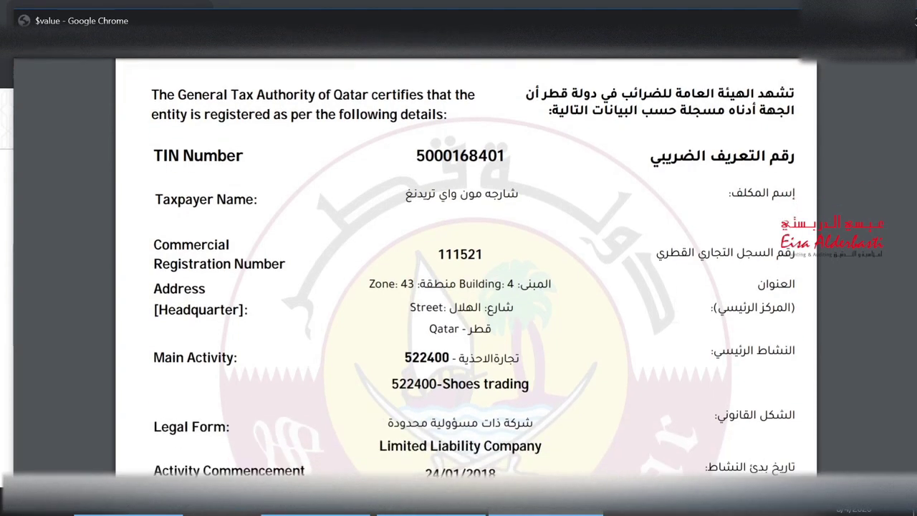
scroll(673, 318, "down", 5)
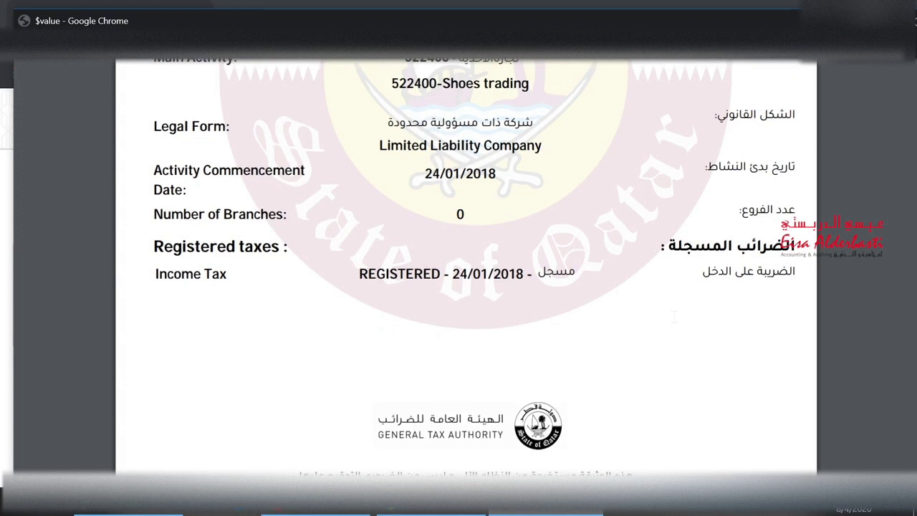
scroll(674, 317, "up", 10)
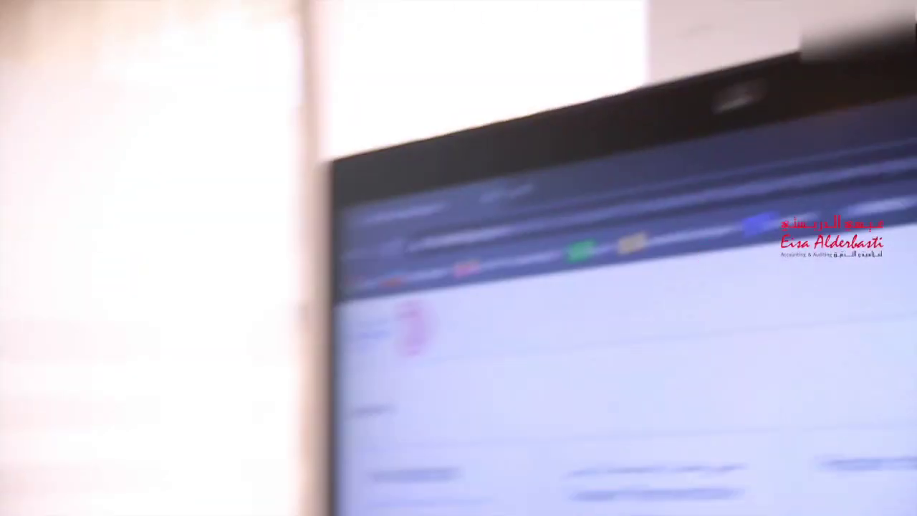
- From Taxpayer Services, open Taxpayer Registration and select the last taxpayer in the dropdown
left_click(350, 240)
left_click(436, 217)
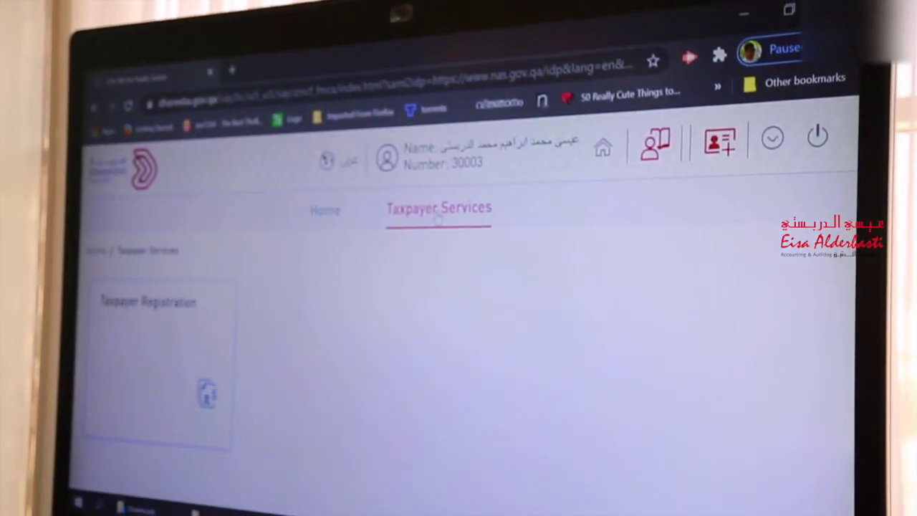
left_click(192, 338)
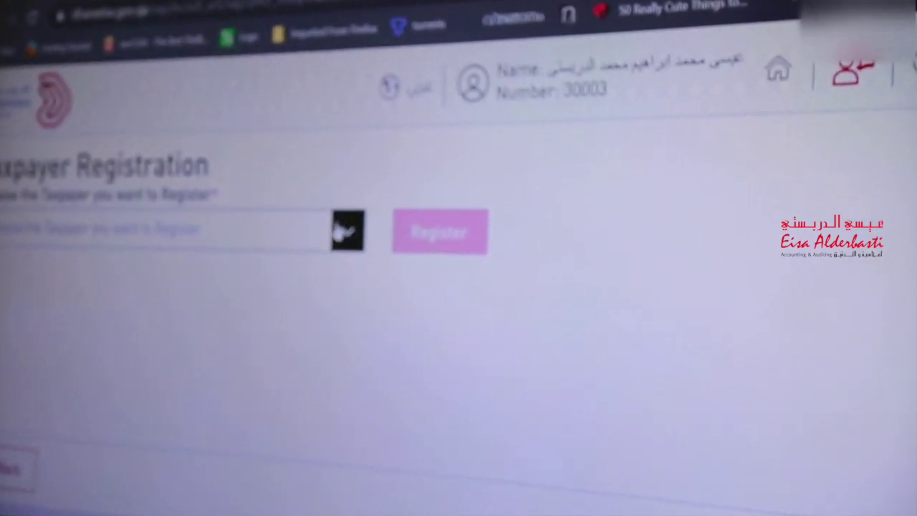
left_click(363, 228)
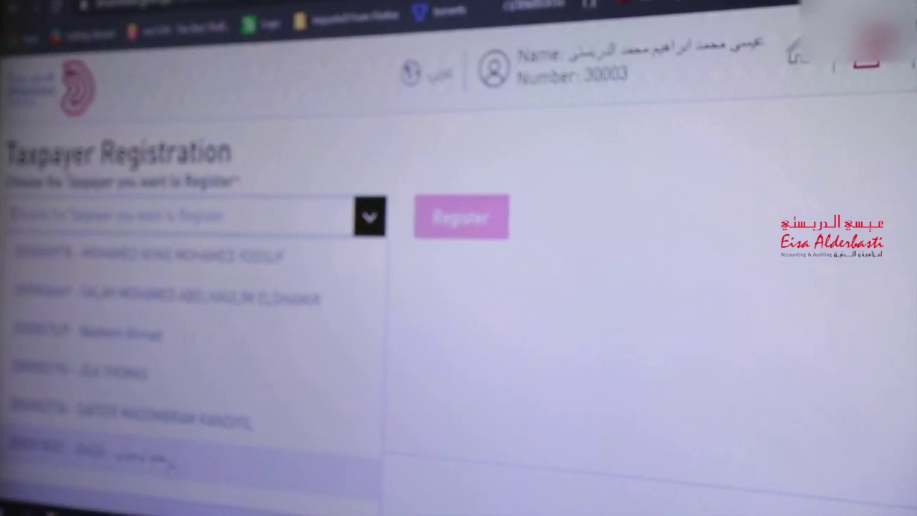
left_click(167, 467)
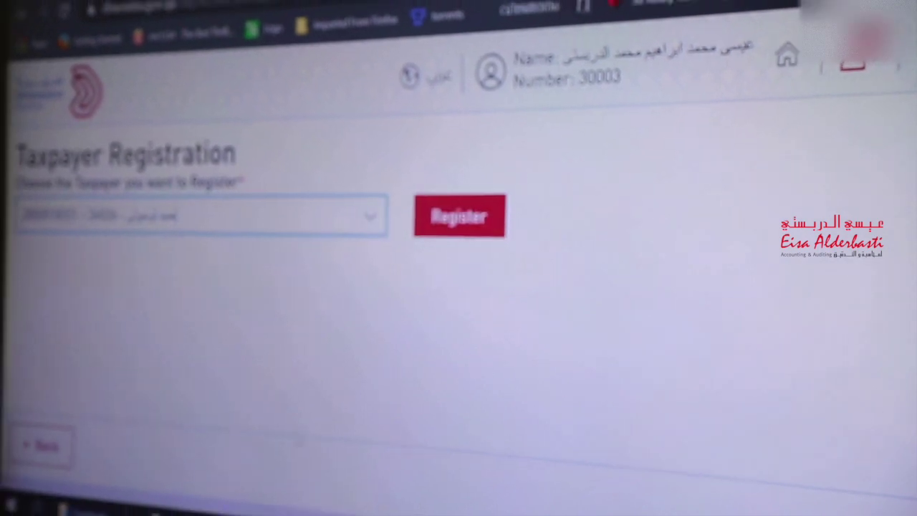